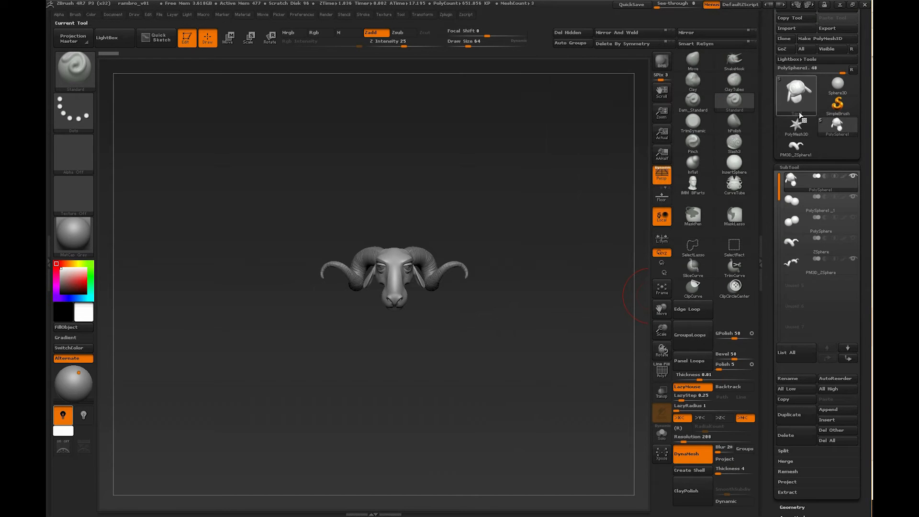
- Switch the active tool to a standalone ZSphere and examine its two-tone shading from several angles
drag(861, 120, 861, 157)
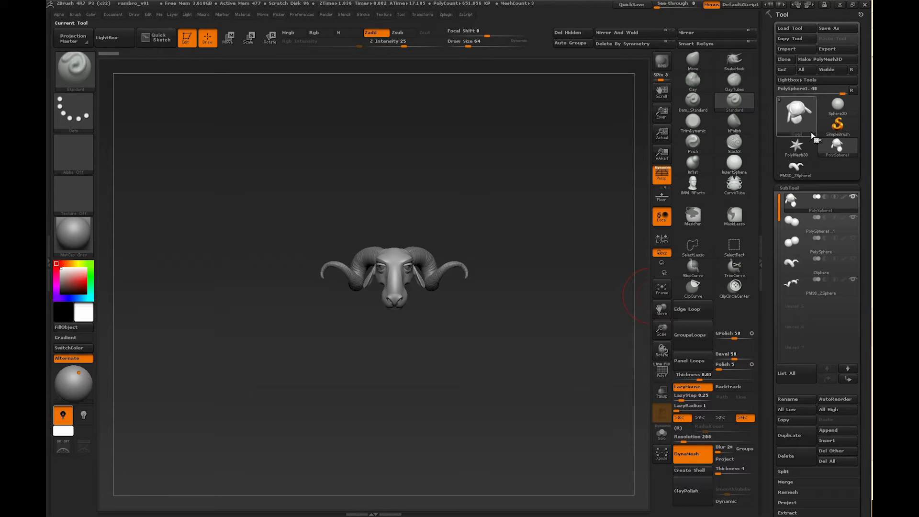
click(797, 148)
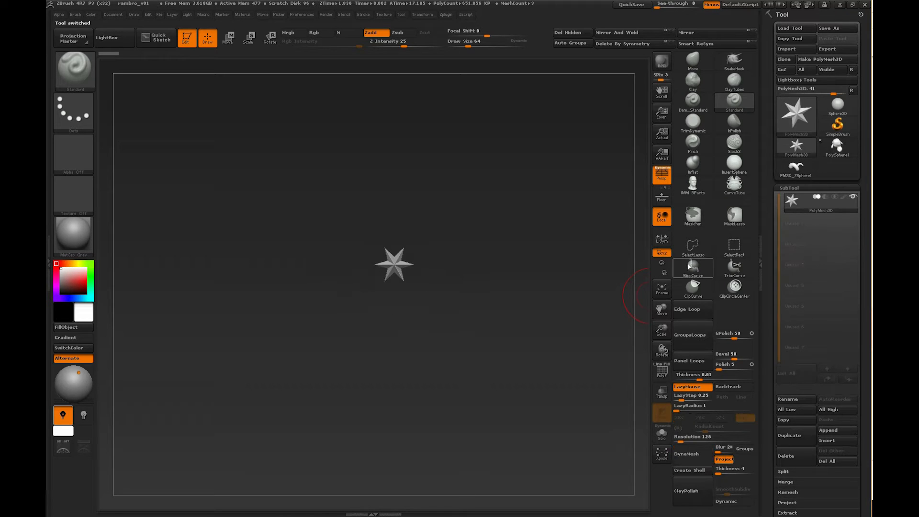
click(804, 151)
click(805, 151)
click(798, 151)
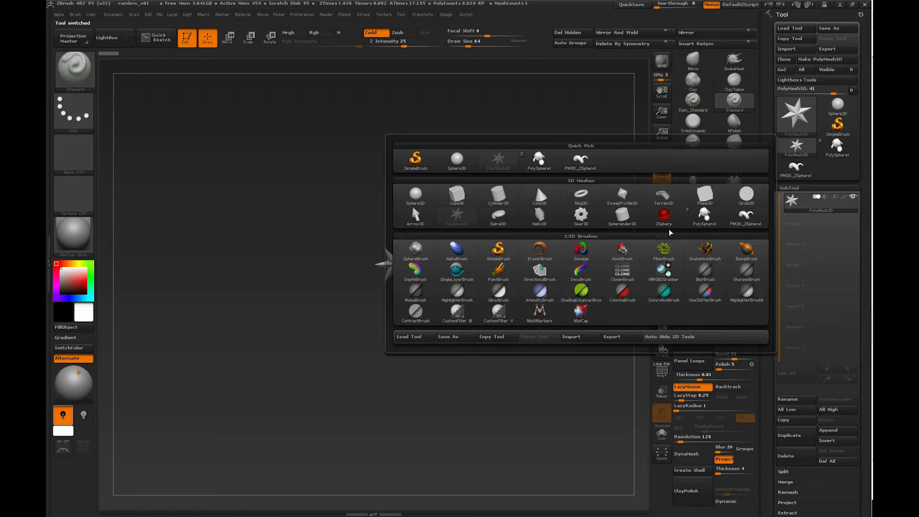
click(664, 214)
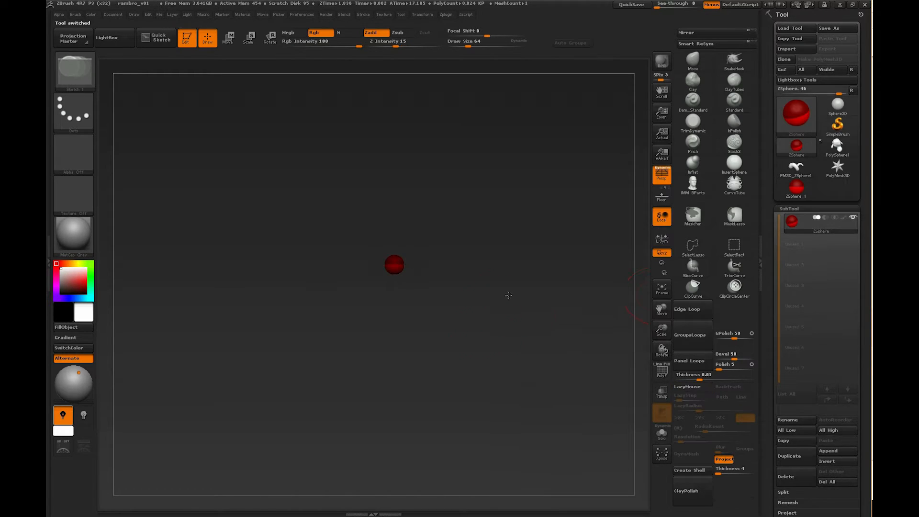
alt+drag(544, 278, 572, 358)
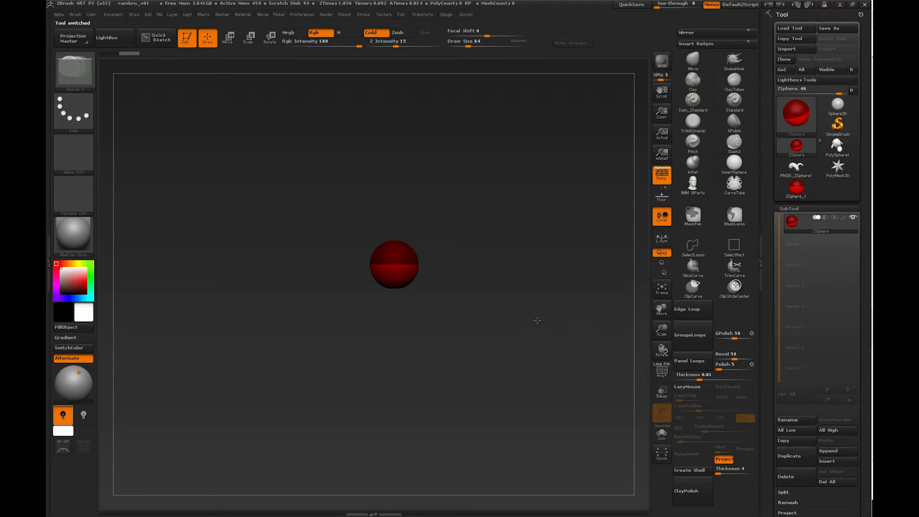
alt+drag(497, 260, 533, 296)
drag(533, 295, 510, 403)
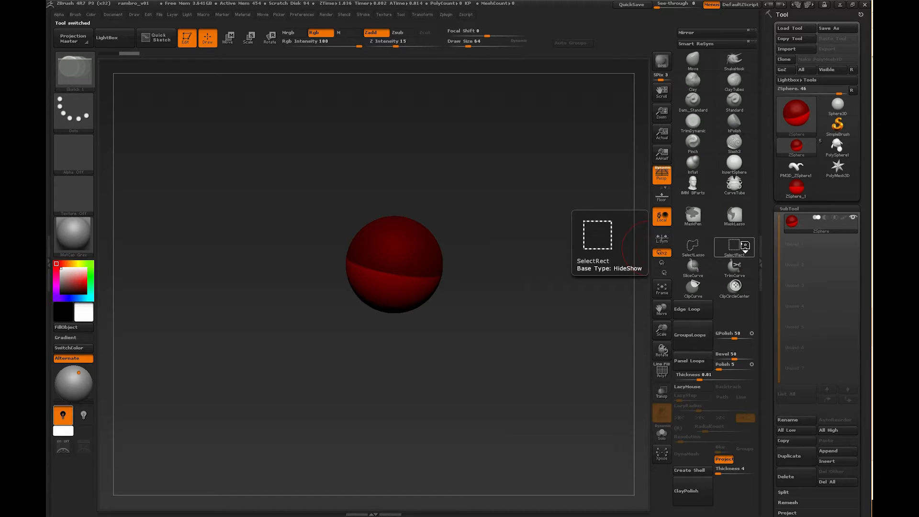
shift+drag(532, 293, 497, 305)
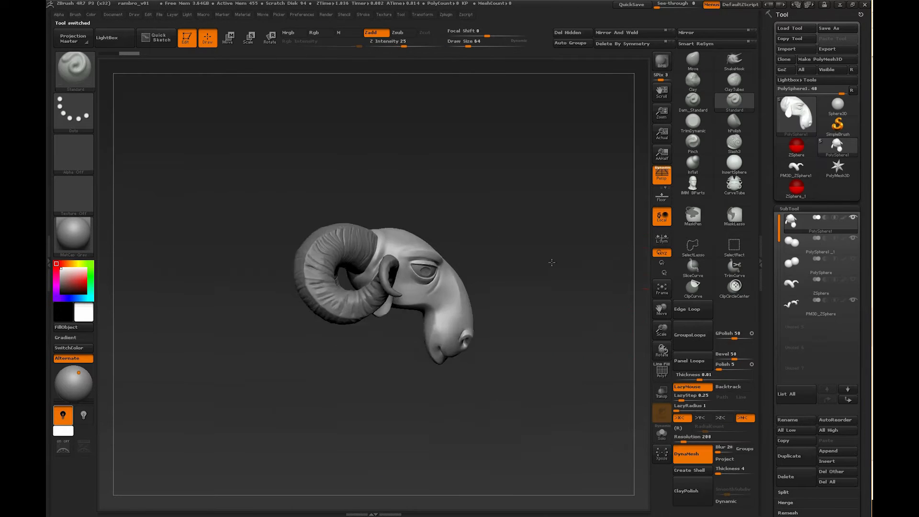
- Append a ZSphere as a new subtool to the ram head
drag(552, 262, 575, 348)
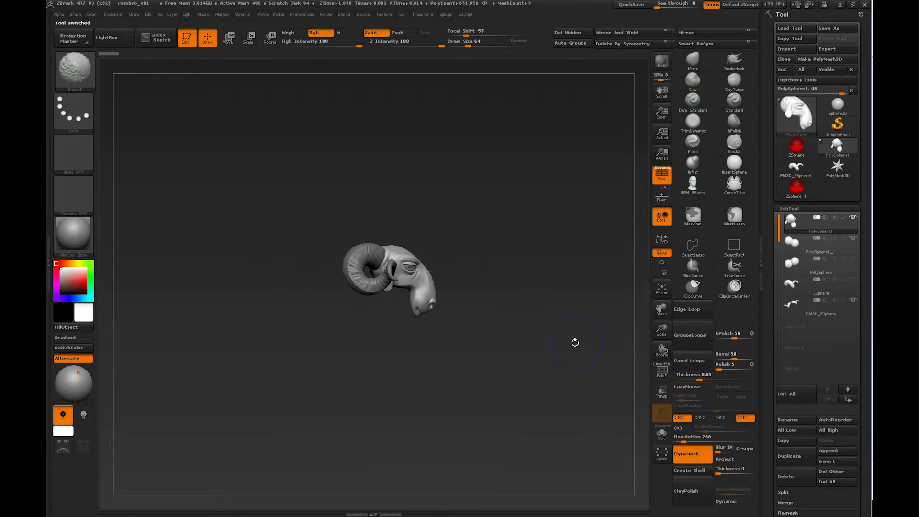
drag(532, 347, 472, 333)
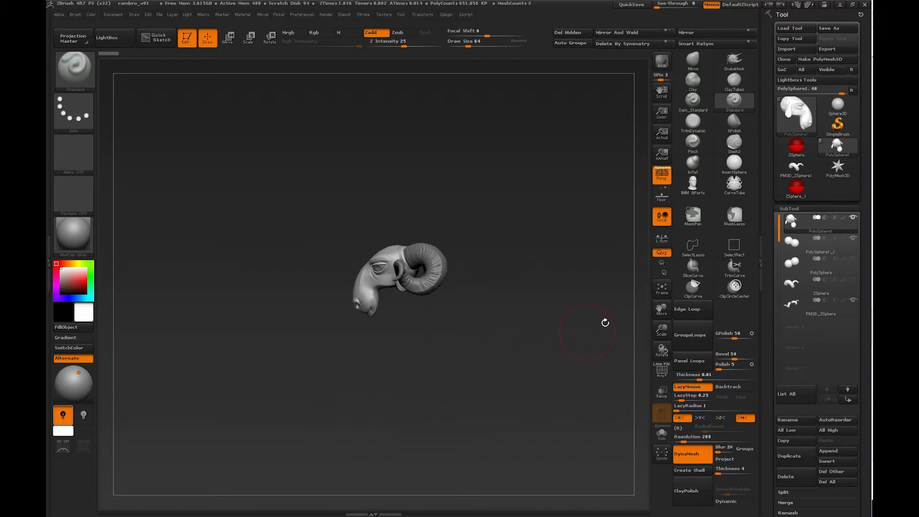
mouse_move(808, 197)
click(834, 453)
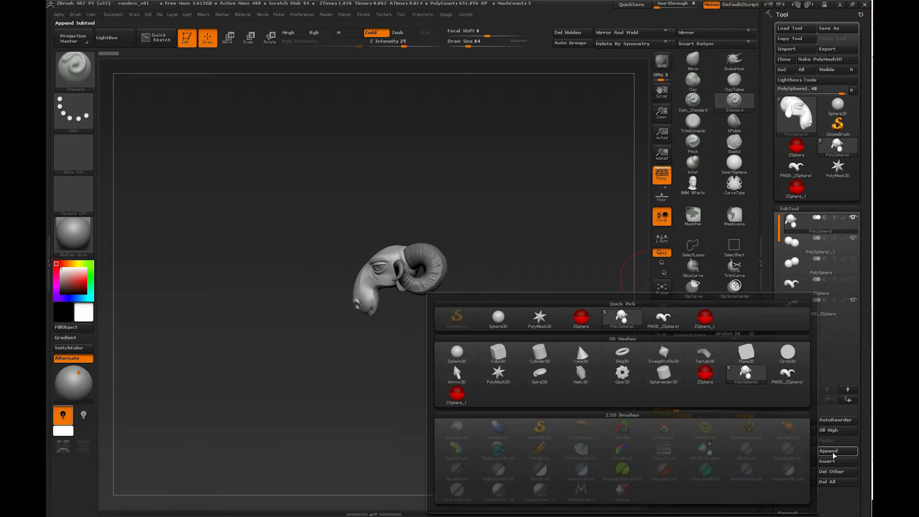
click(704, 374)
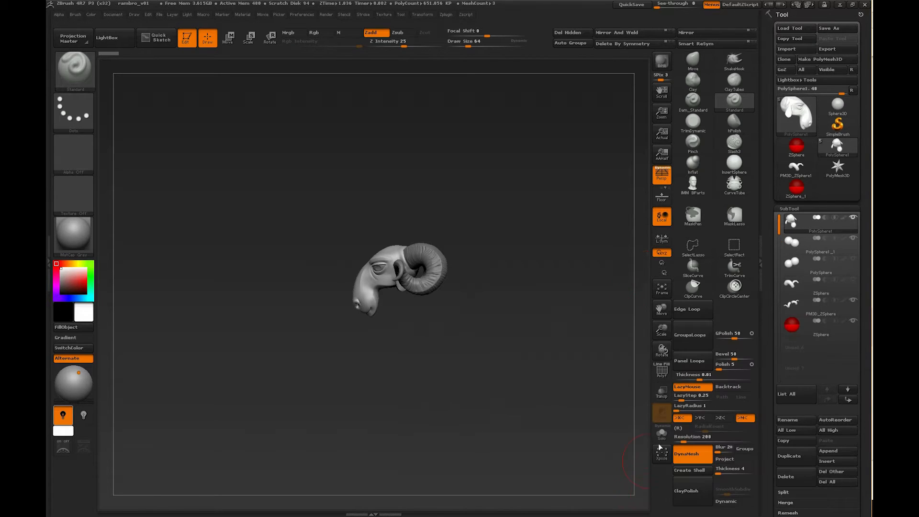
- Select the appended ZSphere subtool and isolate it with Solo mode
drag(568, 360, 498, 352)
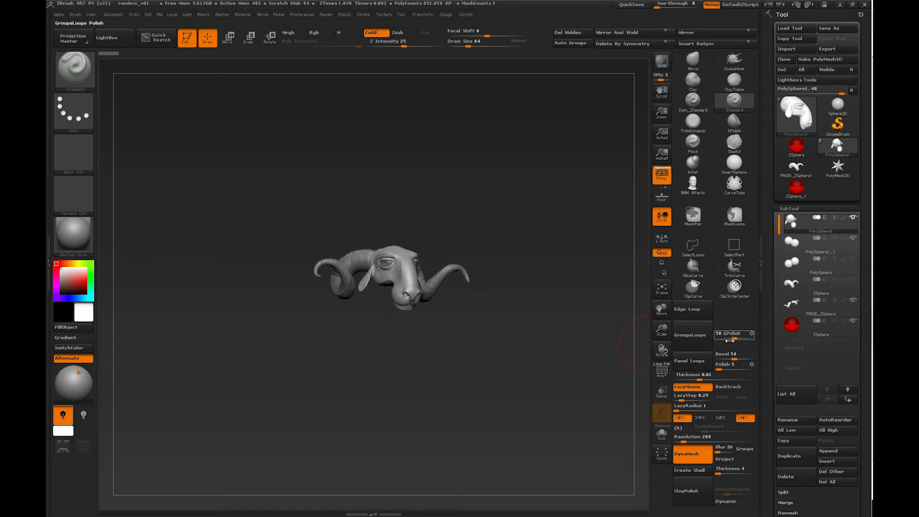
shift+drag(559, 370, 536, 370)
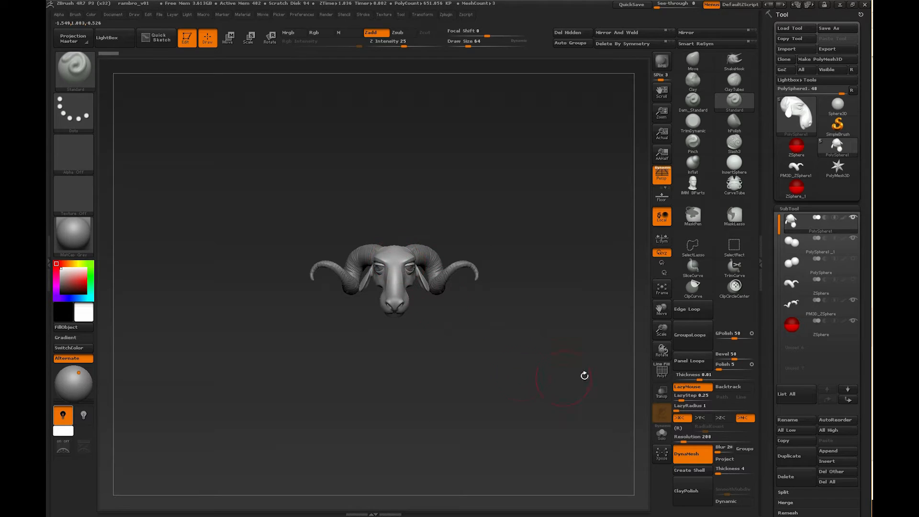
click(792, 325)
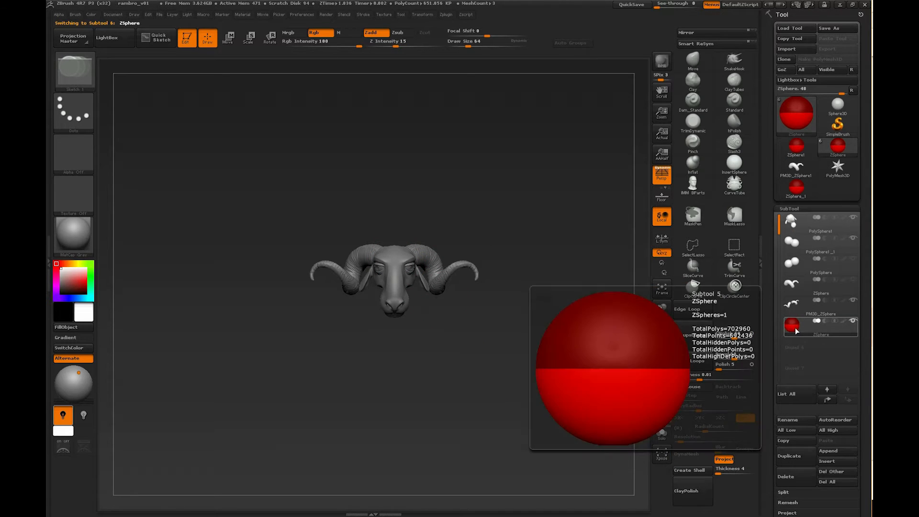
click(662, 436)
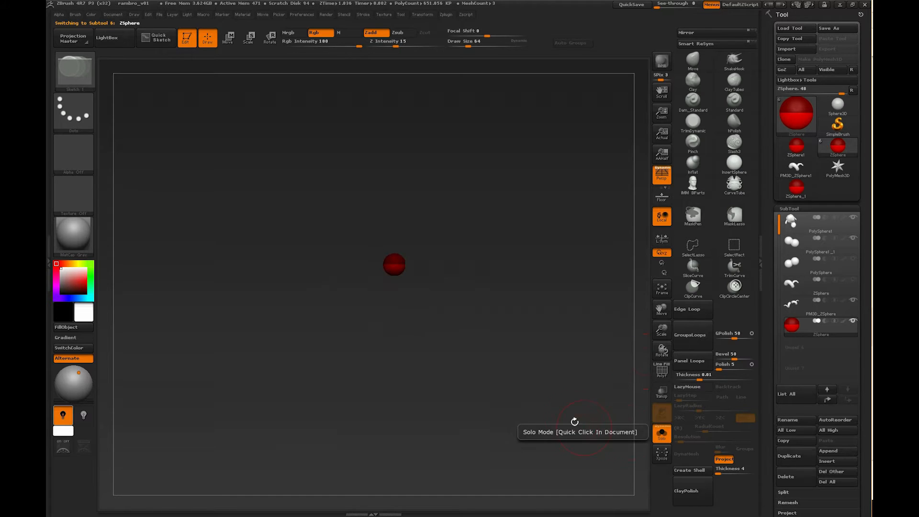
click(661, 436)
drag(607, 447, 542, 422)
drag(603, 406, 573, 403)
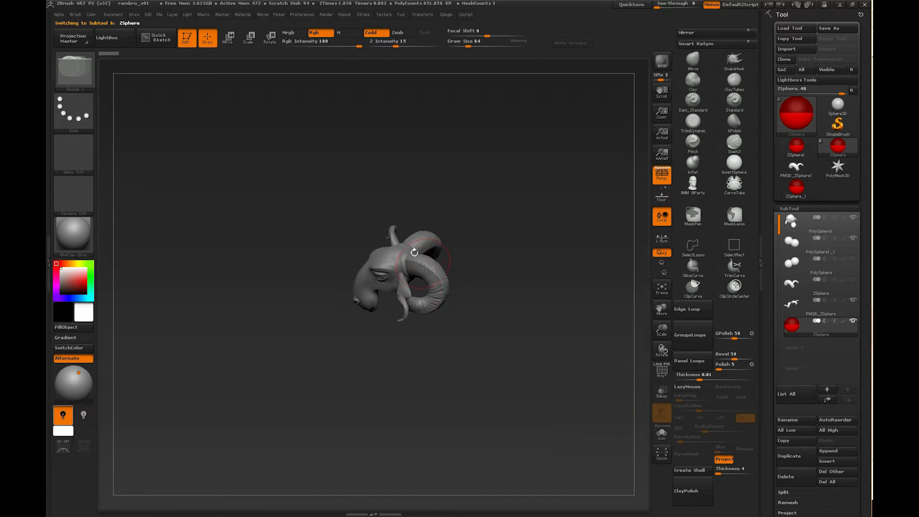
click(661, 435)
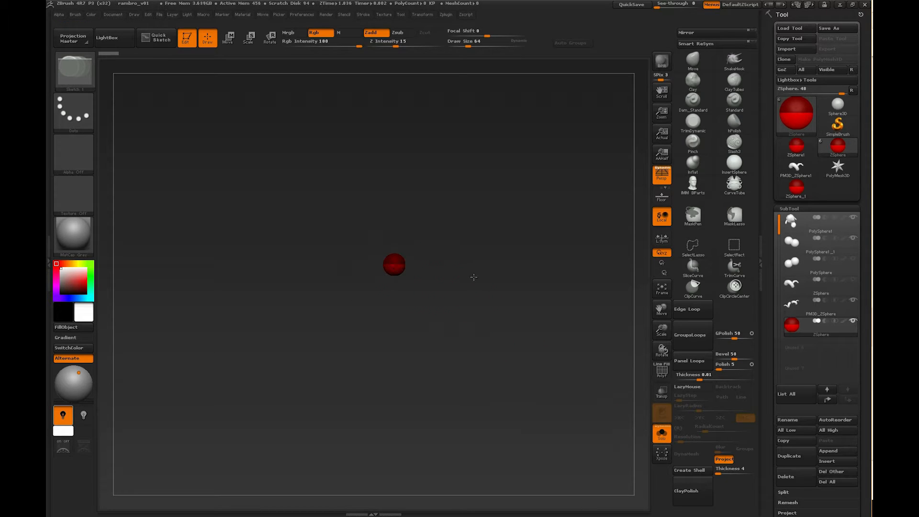
- Turn on X-axis symmetry for the ZSphere and view it enlarged from the front
key(x)
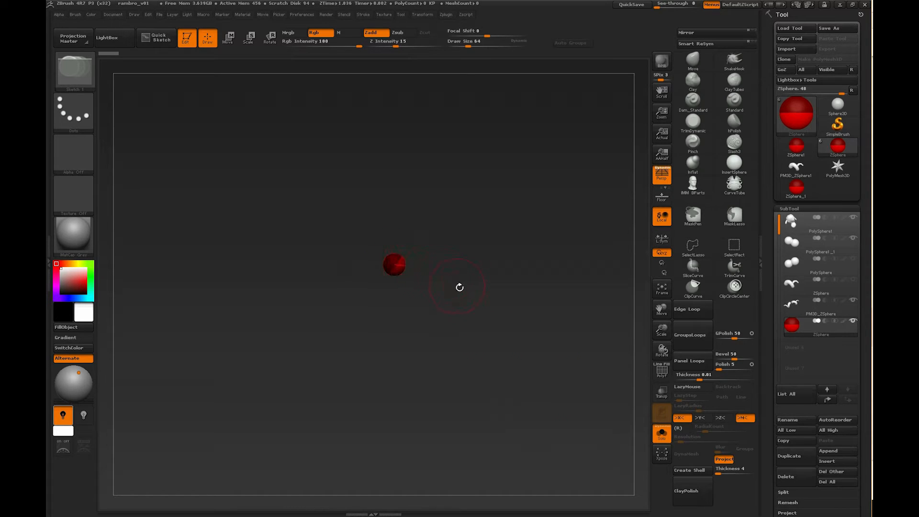
alt+drag(477, 278, 546, 247)
shift+drag(530, 291, 515, 339)
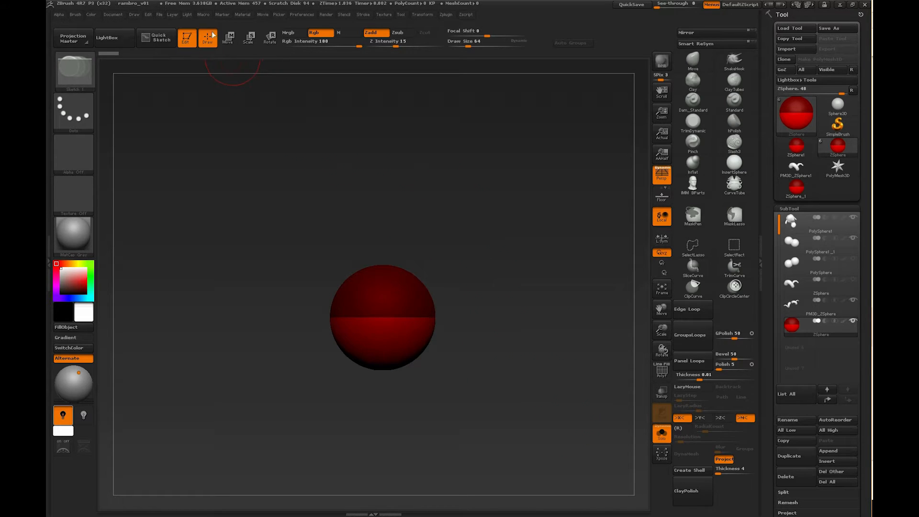
- Try adding child ZSpheres to the root ZSphere, both off-centre and on the symmetry line
drag(423, 315, 549, 359)
click(434, 276)
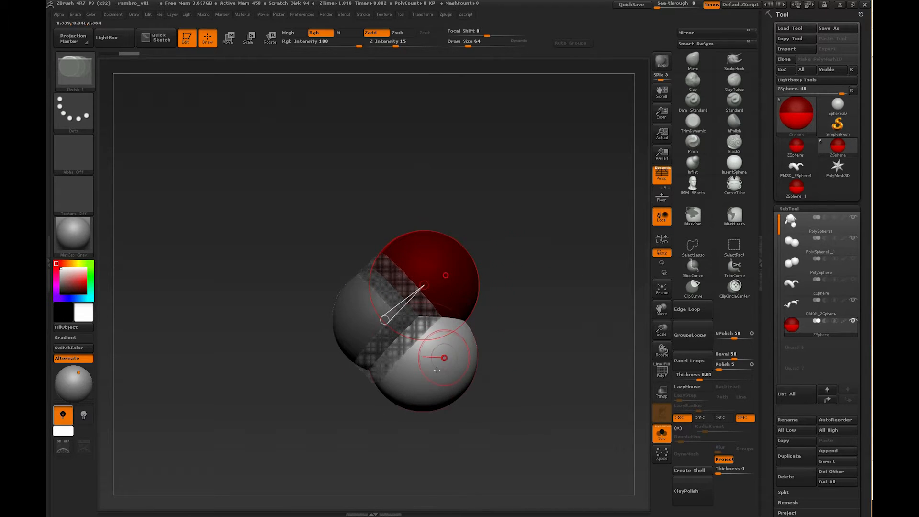
key(x)
key(x)
key(ctrl+z)
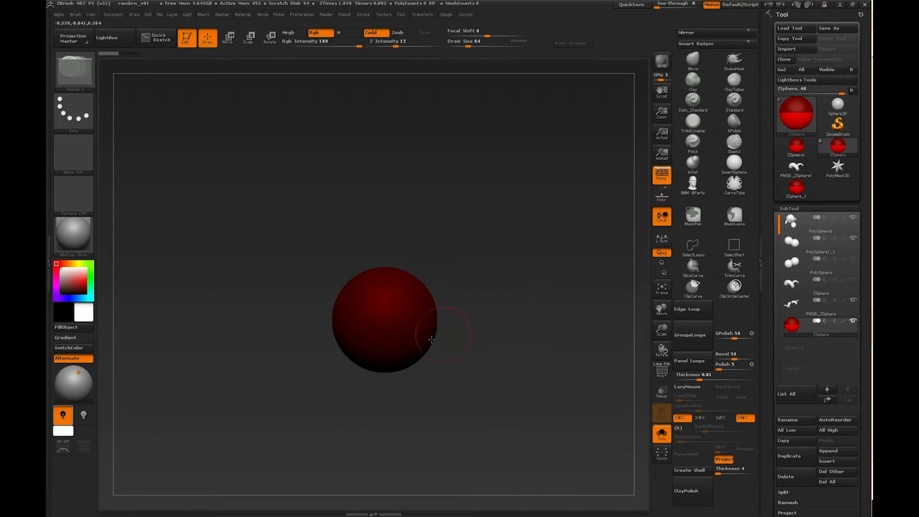
click(391, 318)
drag(477, 278, 488, 305)
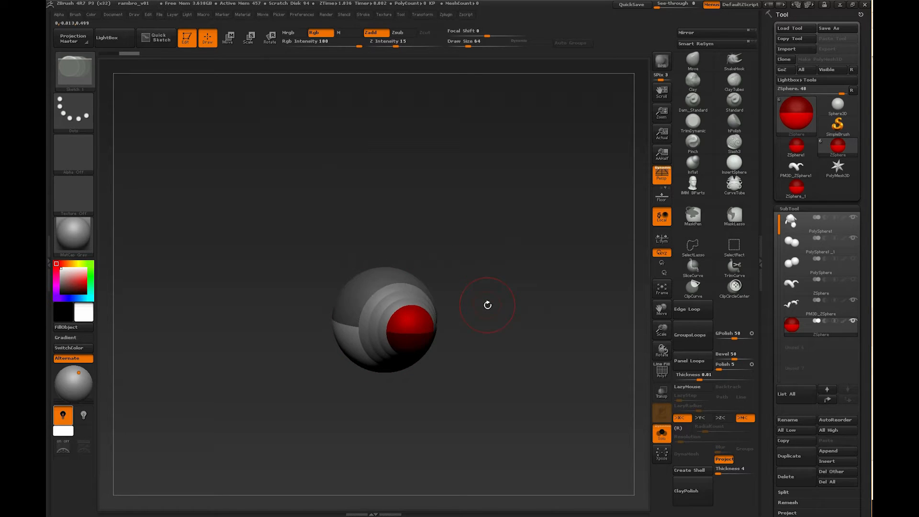
- Show the ram head again and move the root ZSphere back behind the head, inside the horn's curl
click(229, 39)
shift+drag(576, 419, 583, 352)
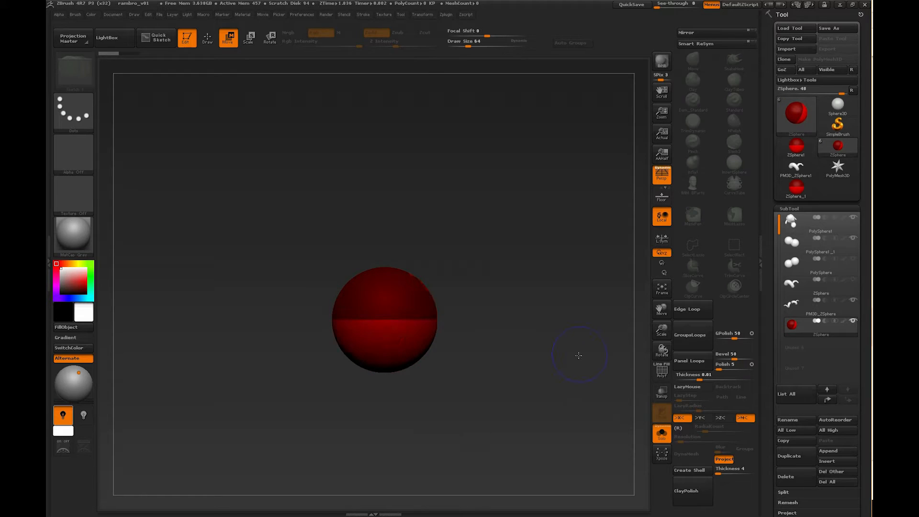
drag(393, 326, 415, 322)
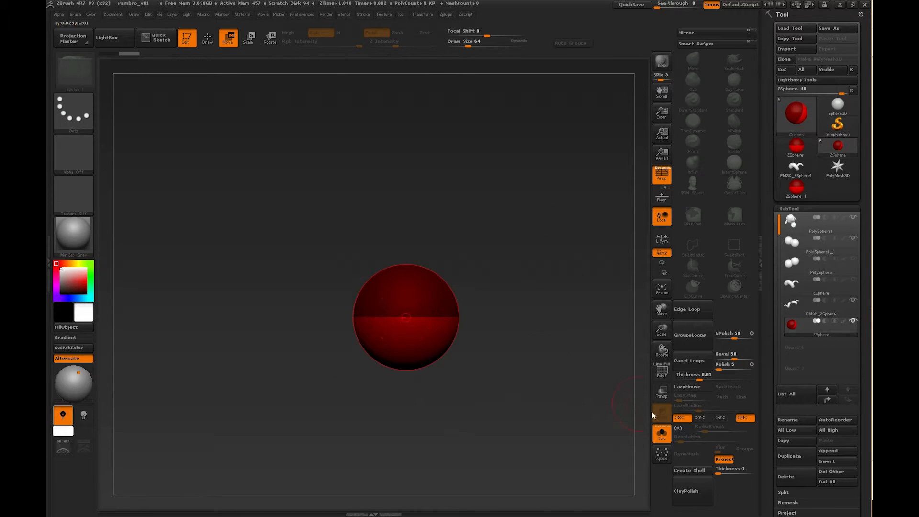
click(661, 433)
drag(510, 354, 427, 328)
drag(527, 335, 514, 333)
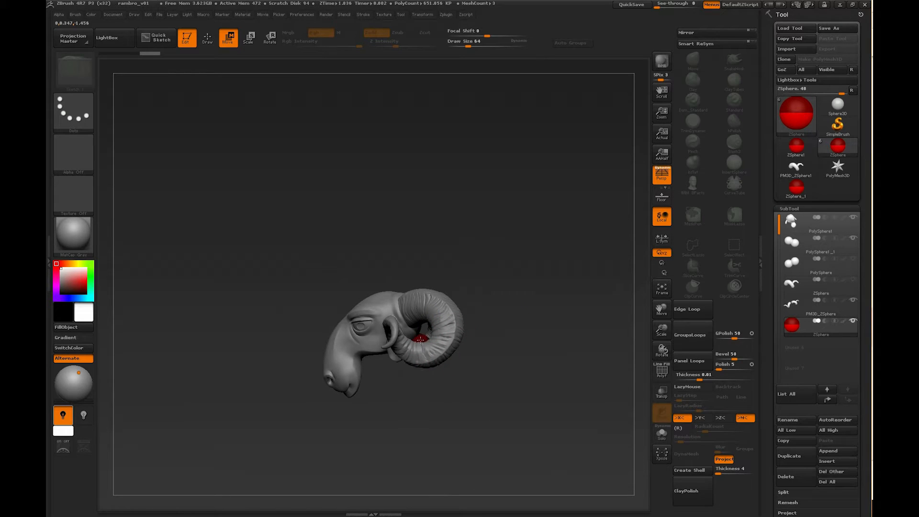
drag(422, 338, 422, 341)
- Scale the root ZSphere up to the width of the back of the head and reposition it in side view
drag(517, 364, 430, 420)
key(e)
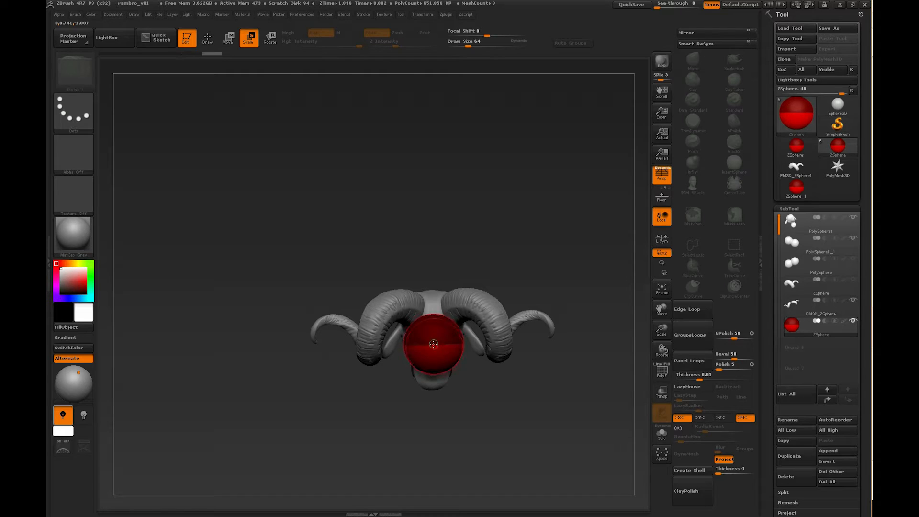
drag(482, 398, 528, 392)
key(w)
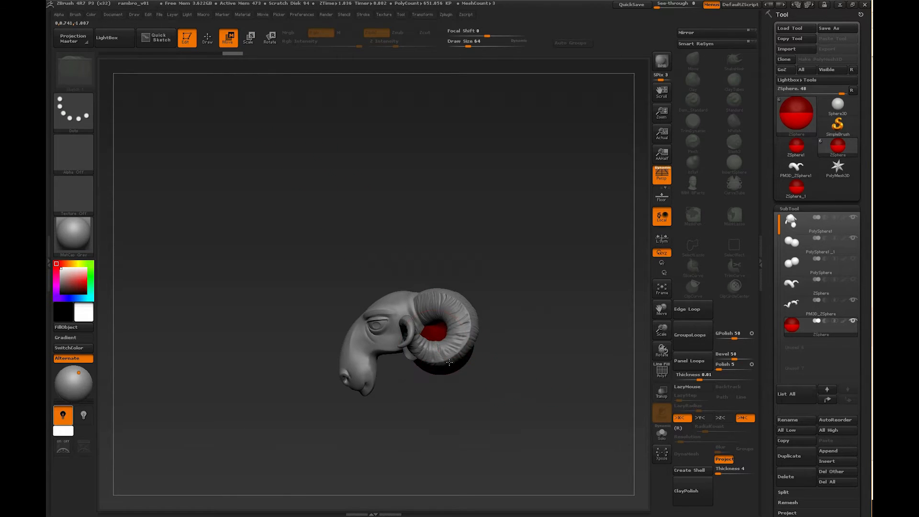
shift+drag(499, 362, 554, 373)
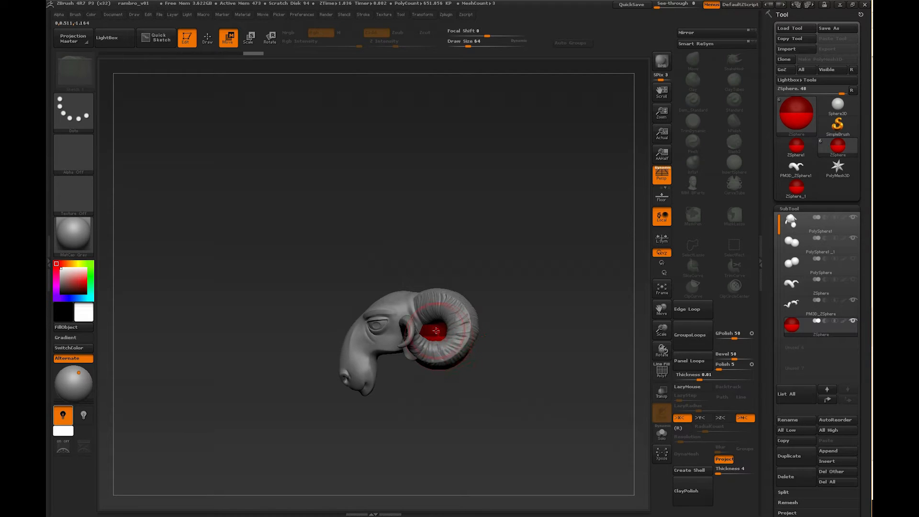
- Add a child ZSphere to the back of the root ZSphere and place it down and behind the horns as the neck
key(q)
drag(537, 371, 472, 349)
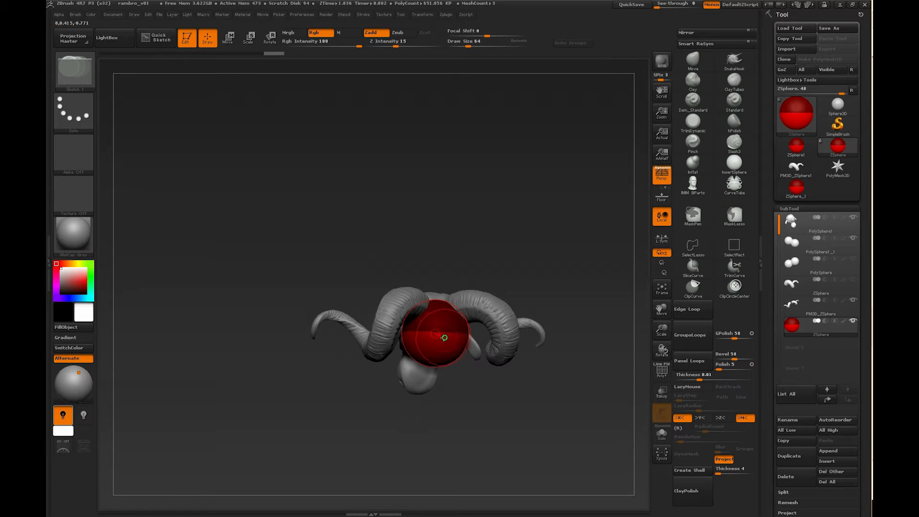
shift+drag(478, 261, 496, 304)
key(w)
drag(470, 342, 474, 368)
key(e)
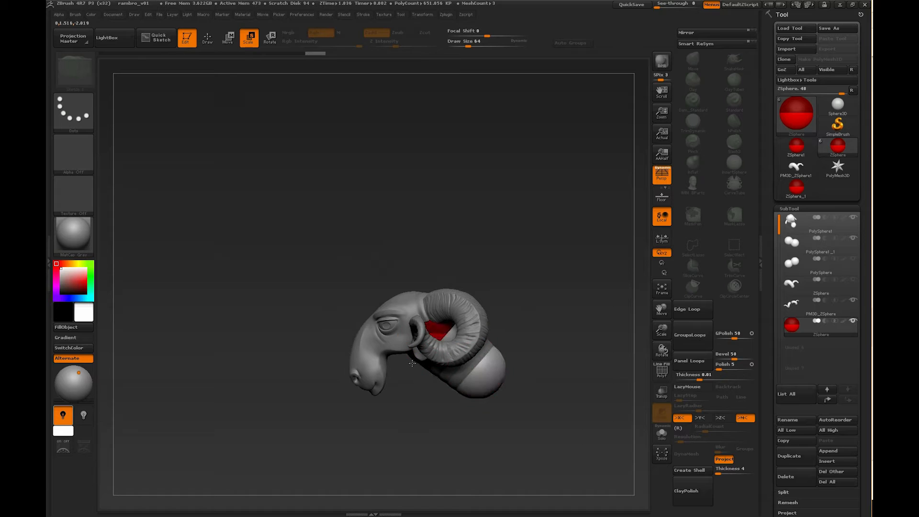
key(w)
mouse_move(495, 390)
mouse_down()
mouse_move(492, 365)
mouse_move(472, 378)
mouse_move(476, 371)
mouse_move(487, 376)
mouse_move(480, 382)
mouse_up()
key(e)
key(w)
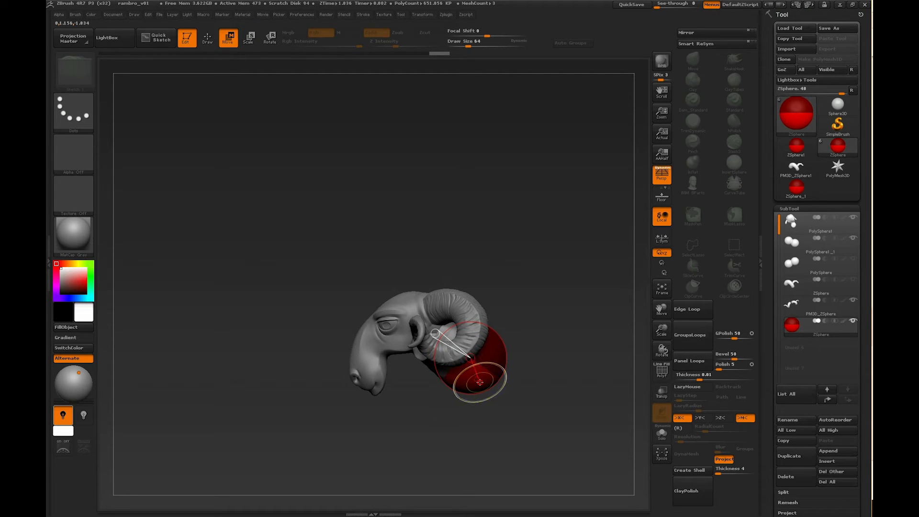
- Add a ZSphere at the neck's end, pull it far back horizontally to form the body, and scale it down to an even thickness
mouse_move(536, 376)
mouse_down()
mouse_move(540, 383)
mouse_move(466, 321)
mouse_move(452, 327)
mouse_move(413, 297)
mouse_move(459, 293)
mouse_move(376, 333)
mouse_up()
key(q)
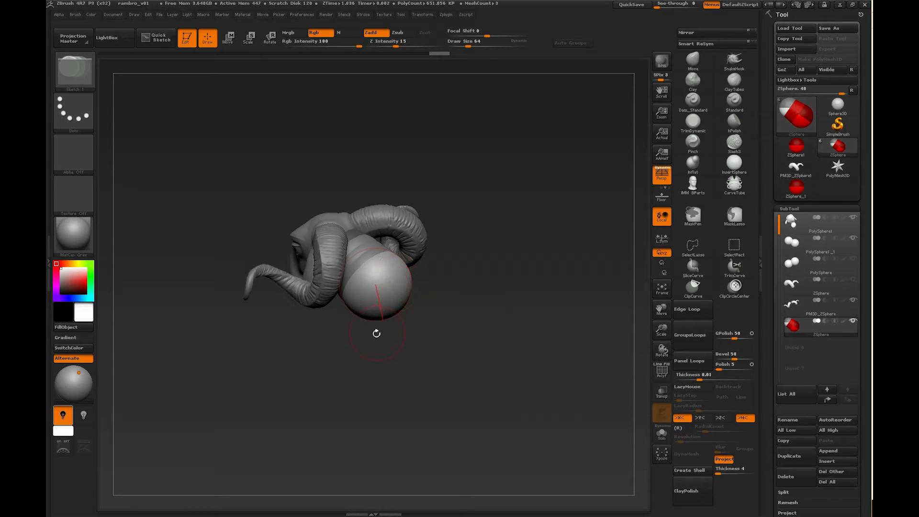
drag(401, 298, 431, 281)
shift+drag(480, 263, 490, 250)
key(w)
drag(425, 298, 606, 289)
ctrl+right_drag(605, 289, 522, 321)
key(e)
drag(538, 293, 504, 430)
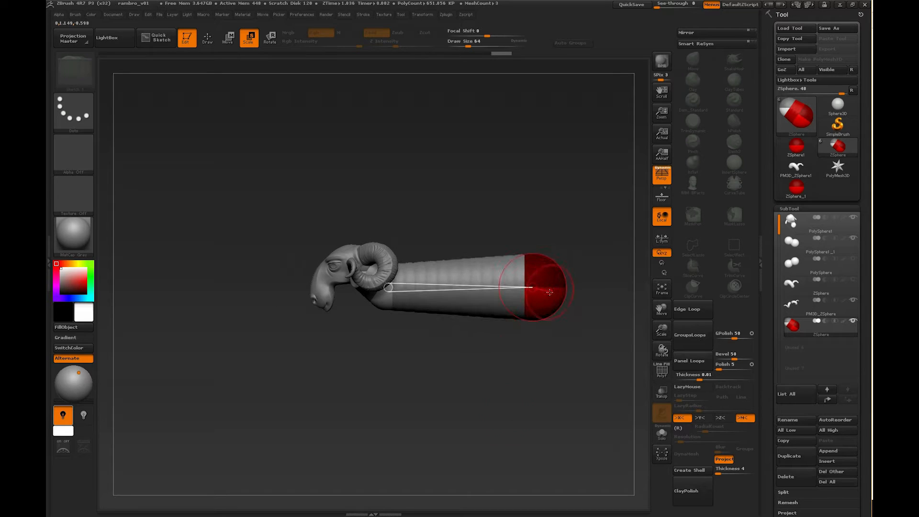
drag(548, 292, 536, 289)
- Nudge the rear body ZSphere to level the torso and insert a new ZSphere halfway along it
key(w)
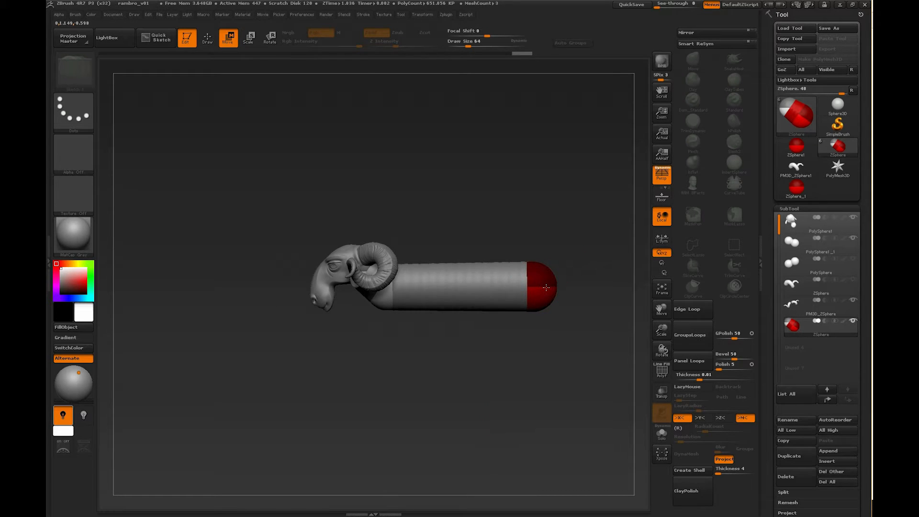
click(385, 305)
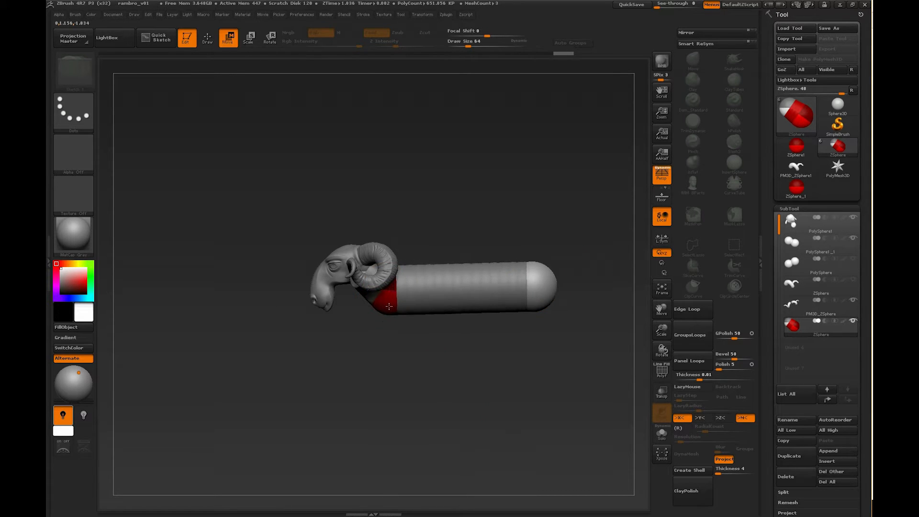
drag(534, 285, 533, 288)
key(q)
click(468, 290)
key(w)
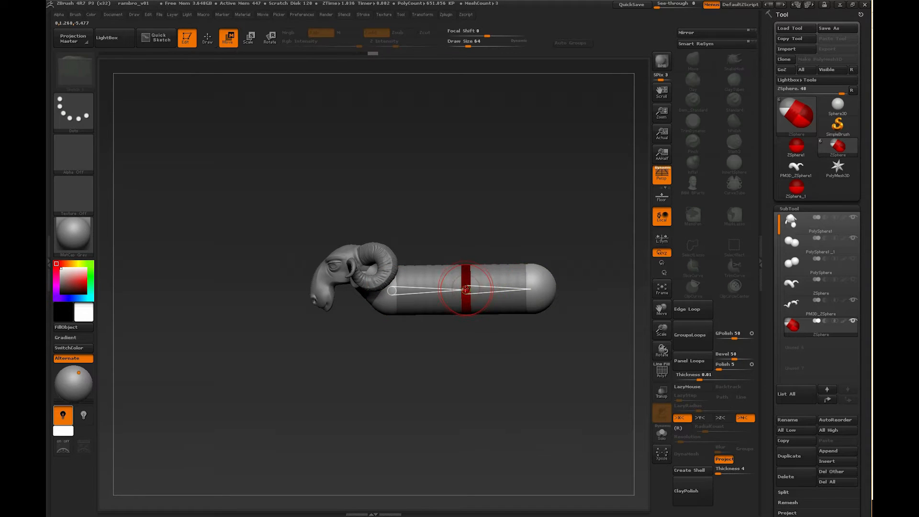
- Scale up the rear and middle torso ZSpheres and reposition them so the body thickens behind the neck
key(q)
mouse_move(513, 331)
alt+mouse_down()
mouse_move(502, 332)
mouse_move(474, 411)
mouse_move(504, 347)
mouse_move(498, 392)
alt+mouse_up()
mouse_move(555, 297)
right_down()
mouse_move(522, 322)
mouse_move(551, 297)
right_up()
key(e)
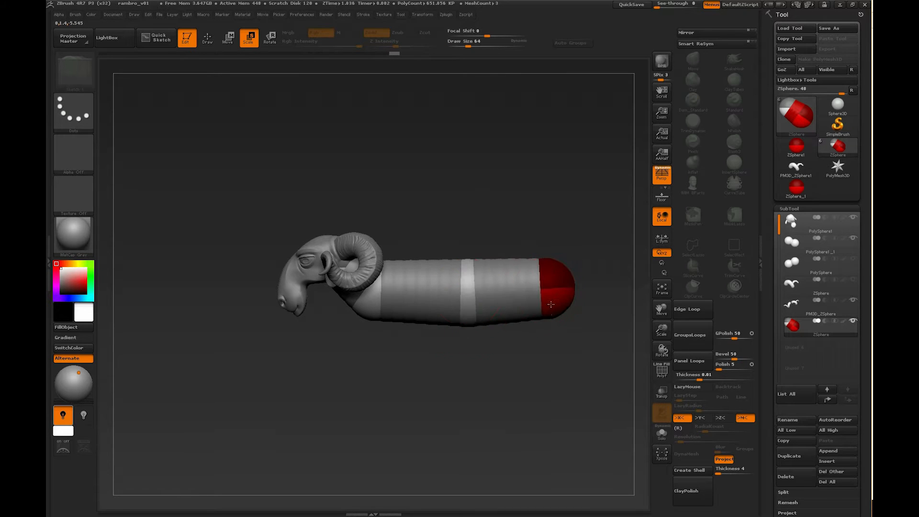
key(w)
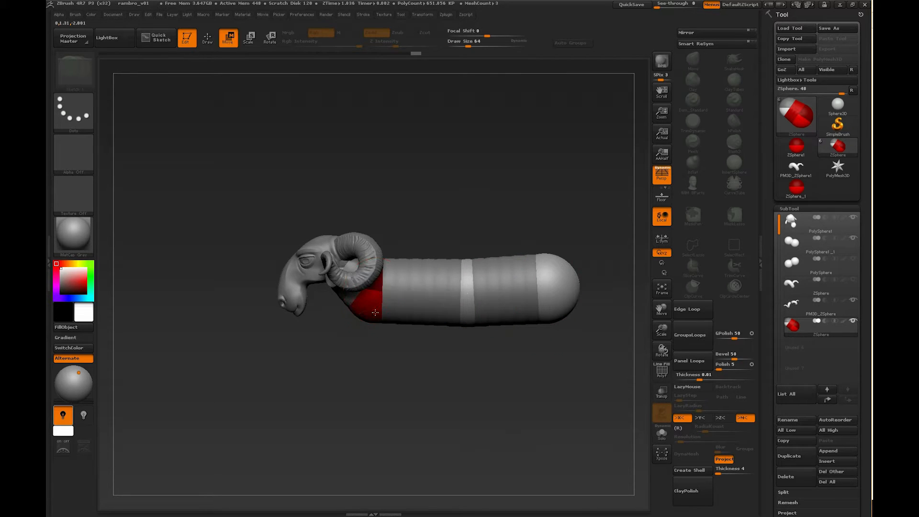
key(e)
click(478, 305)
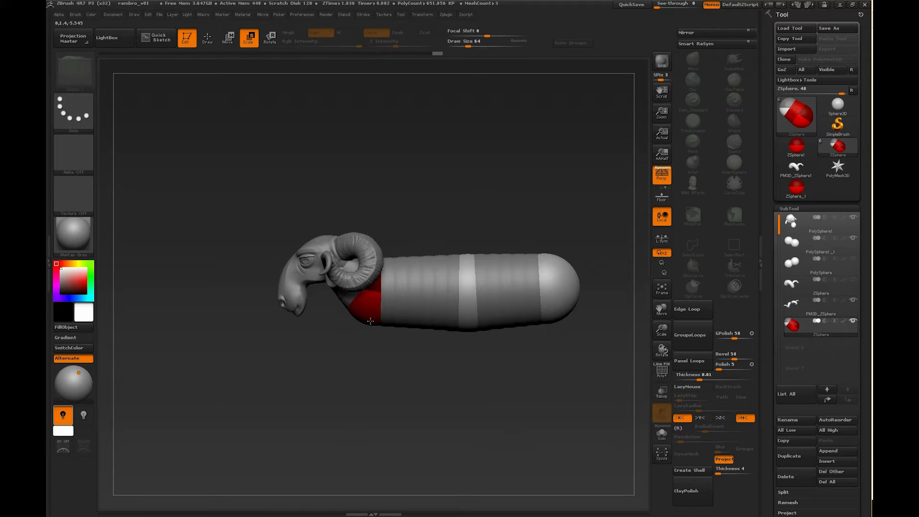
key(w)
click(462, 294)
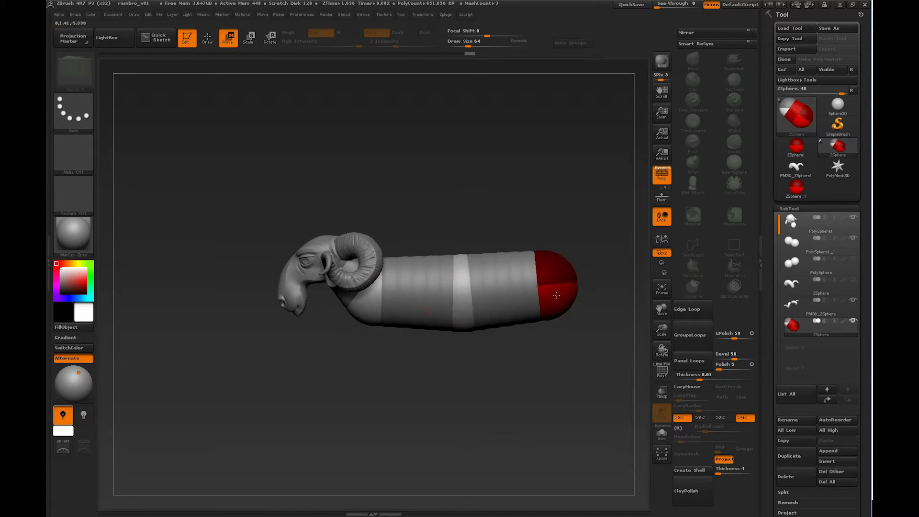
- Insert a ZSphere in the torso just behind the neck and lower it to form the chest
key(q)
mouse_move(490, 372)
mouse_down()
mouse_move(441, 312)
mouse_move(526, 309)
mouse_move(416, 322)
mouse_move(430, 307)
mouse_move(441, 311)
mouse_move(420, 305)
mouse_up()
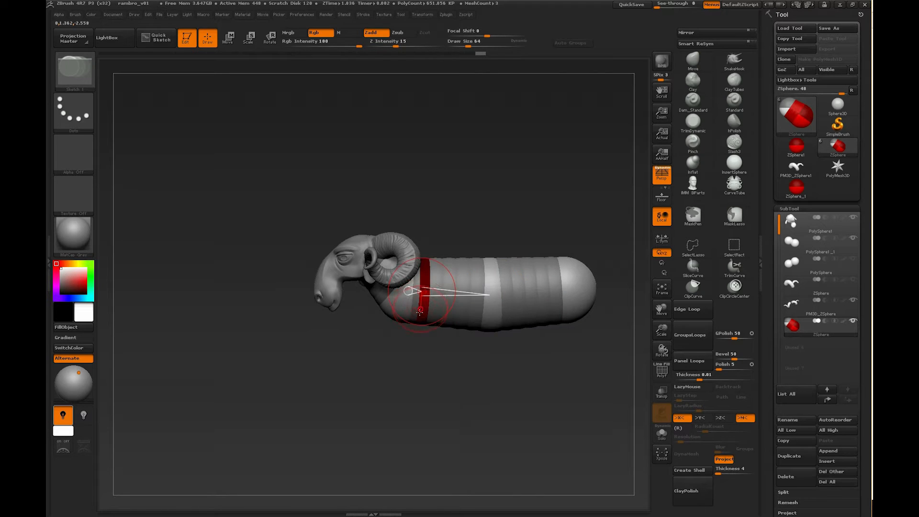
key(w)
key(q)
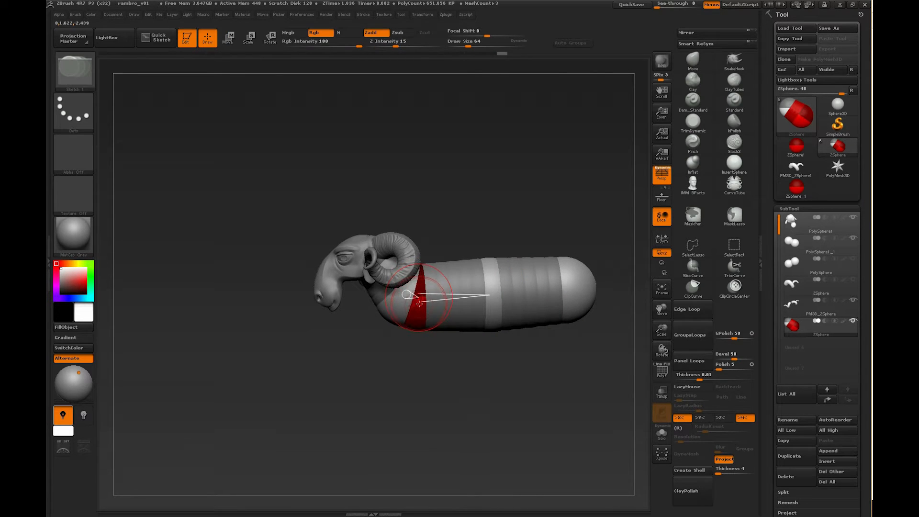
- Add mirrored ZSpheres on both sides of the chest and move and scale them into shoulders
mouse_move(423, 326)
shift+mouse_down()
mouse_move(457, 311)
mouse_move(457, 326)
mouse_move(464, 321)
shift+mouse_up()
key(w)
key(e)
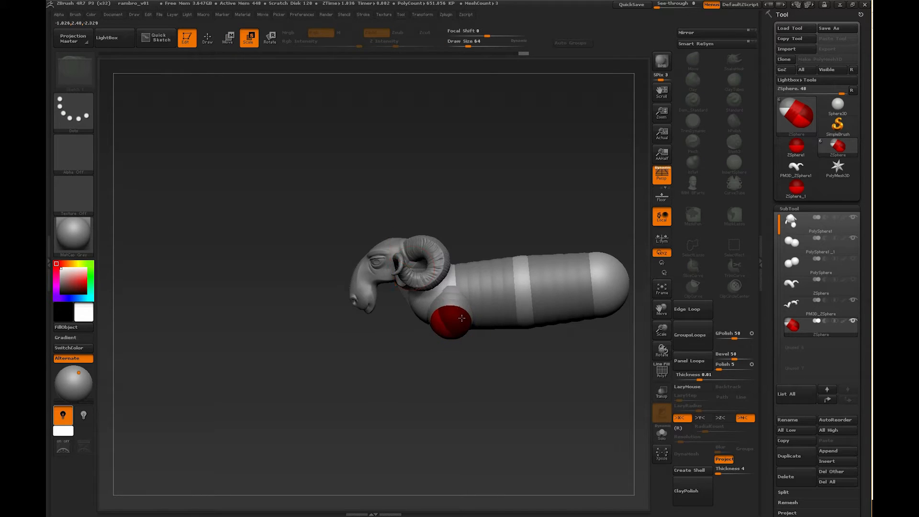
key(q)
click(452, 329)
- Add smaller mirrored ZSpheres under the shoulders, pull them straight down as front legs, and scale the leg ends
mouse_move(464, 359)
shift+mouse_down()
mouse_move(496, 350)
mouse_move(466, 331)
shift+mouse_up()
key(w)
key(q)
key(bracketleft)
mouse_move(467, 330)
mouse_down()
mouse_move(466, 400)
mouse_move(481, 346)
mouse_move(462, 421)
mouse_up()
key(w)
shift+drag(522, 383, 519, 242)
key(e)
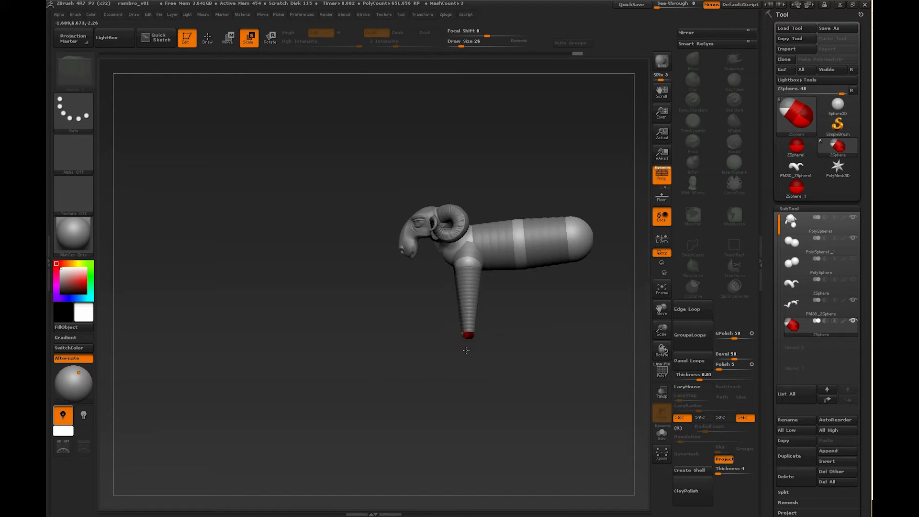
- Insert a ZSphere halfway down the front legs and move it backward and outward to form the bent joint
alt+drag(505, 363, 515, 369)
key(q)
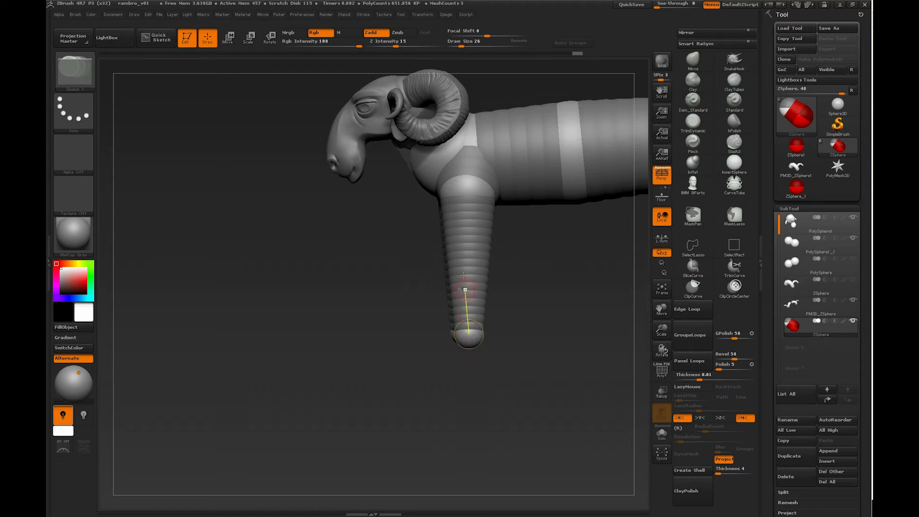
click(474, 259)
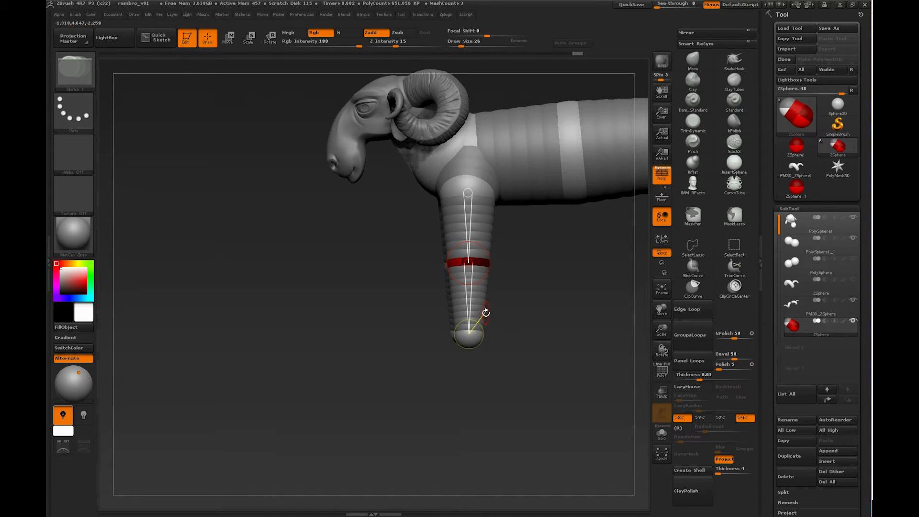
key(w)
drag(478, 262, 551, 290)
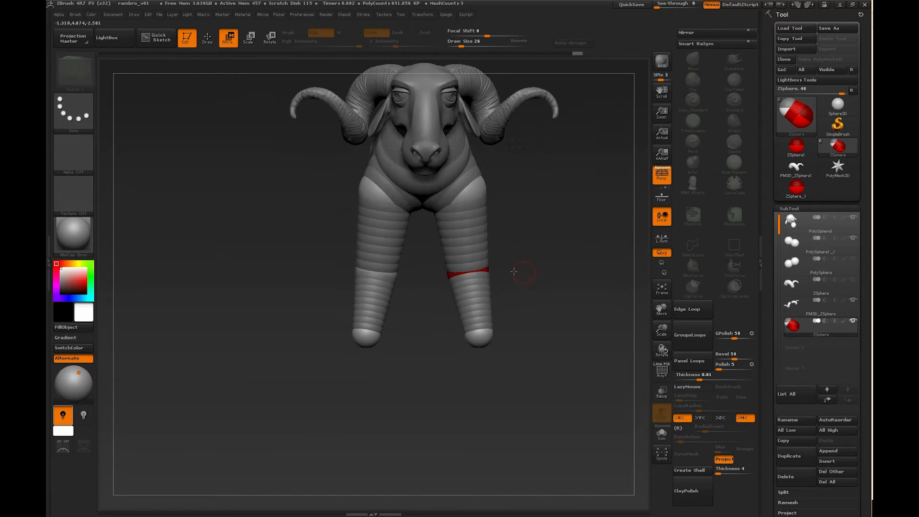
- Move the rump ZSphere slightly forward and down and lower the middle torso ZSphere to shape the belly
drag(481, 269, 481, 207)
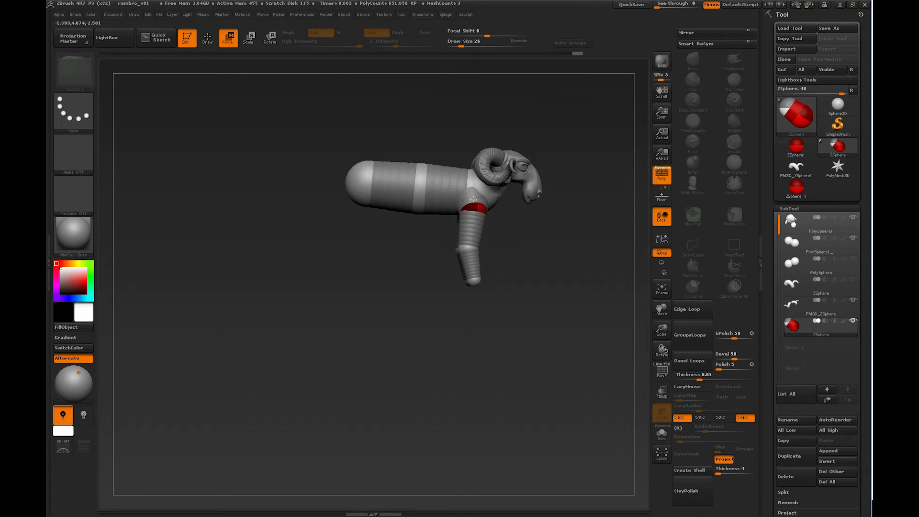
mouse_move(351, 179)
mouse_down()
mouse_move(369, 179)
mouse_move(362, 183)
mouse_up()
drag(416, 203, 417, 209)
drag(364, 183, 365, 189)
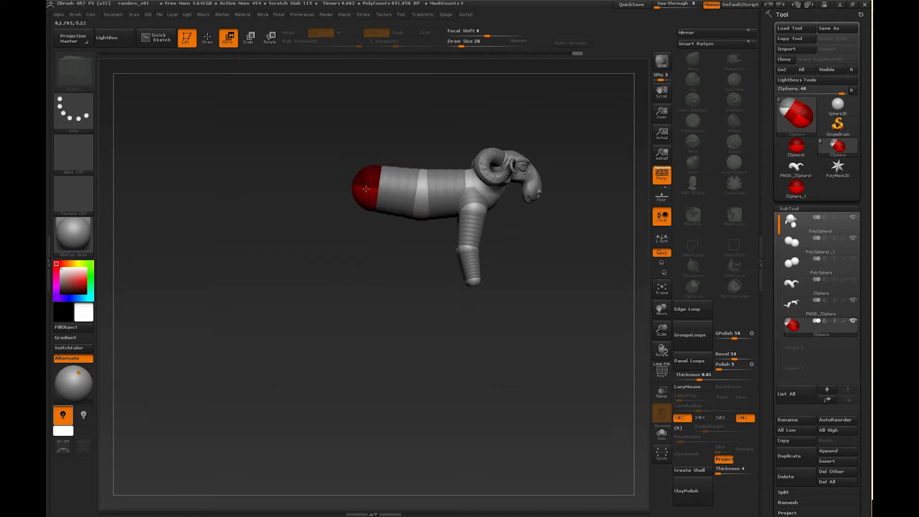
- Add mirrored hip ZSpheres on the rump, pull child ZSpheres down as hind legs, and scale their ends
drag(485, 294, 449, 270)
key(q)
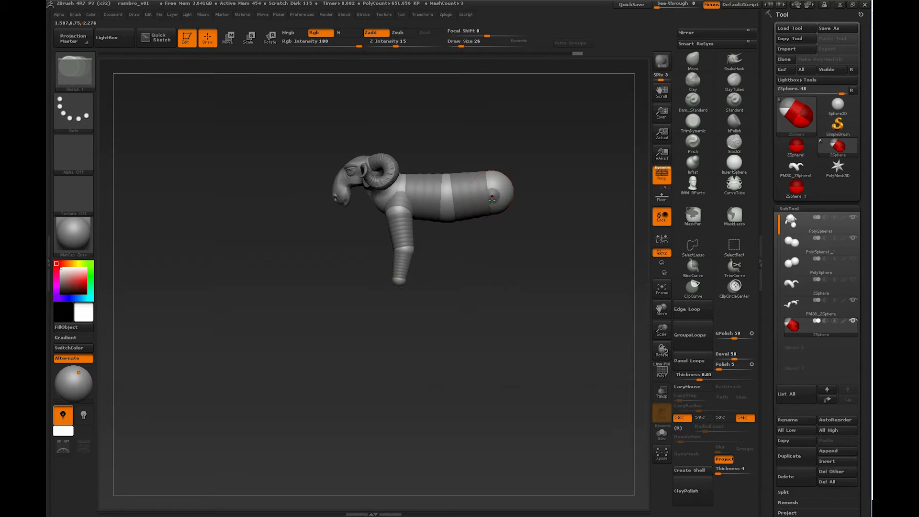
key(w)
mouse_move(503, 225)
mouse_down()
mouse_move(472, 218)
mouse_move(527, 201)
mouse_move(574, 207)
mouse_move(575, 284)
mouse_move(502, 286)
mouse_up()
key(q)
click(574, 206)
key(w)
key(e)
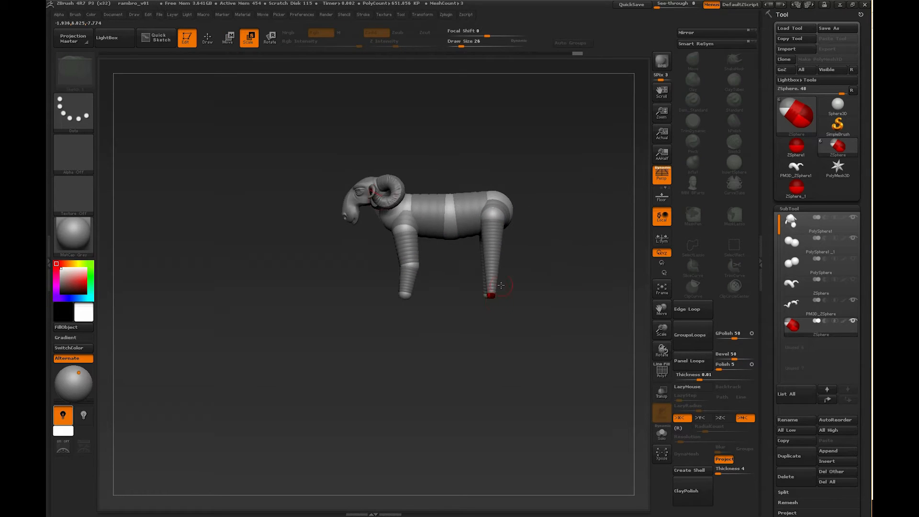
- Insert a ZSphere halfway down the hind legs and reposition it to start the knee bend
alt+drag(522, 342, 551, 379)
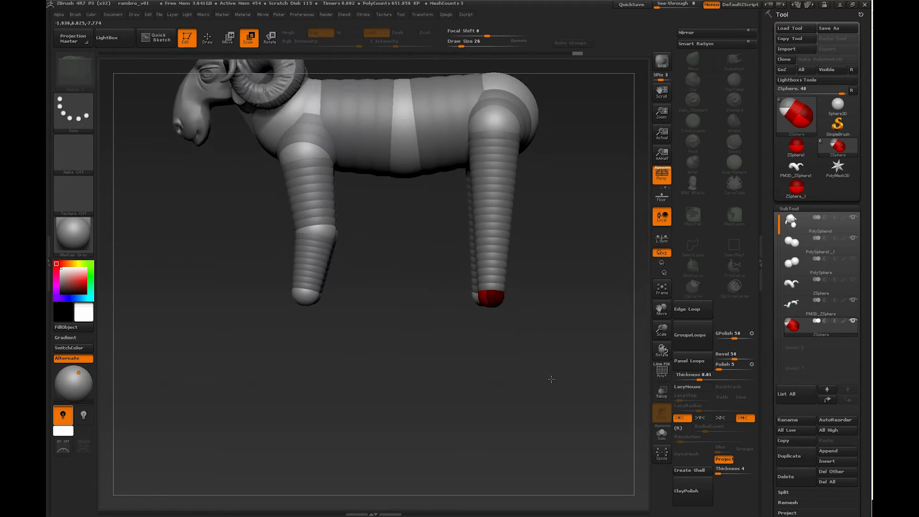
key(q)
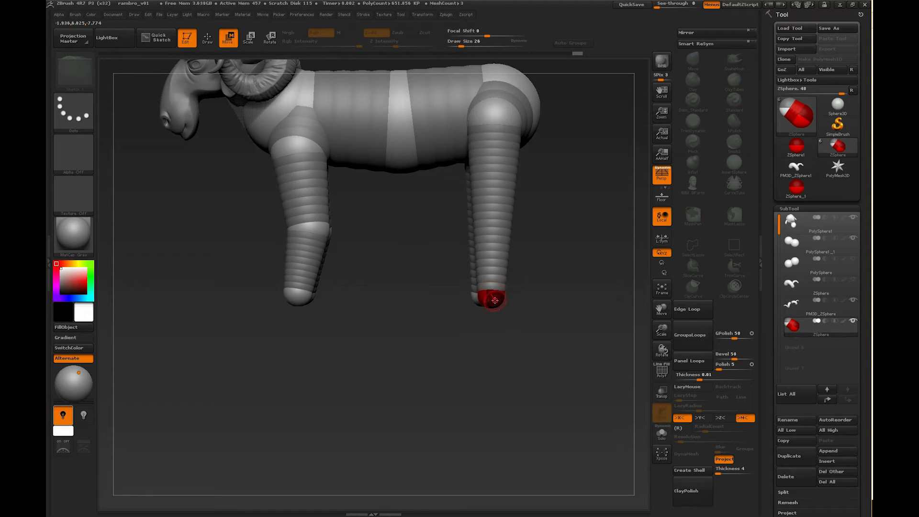
key(w)
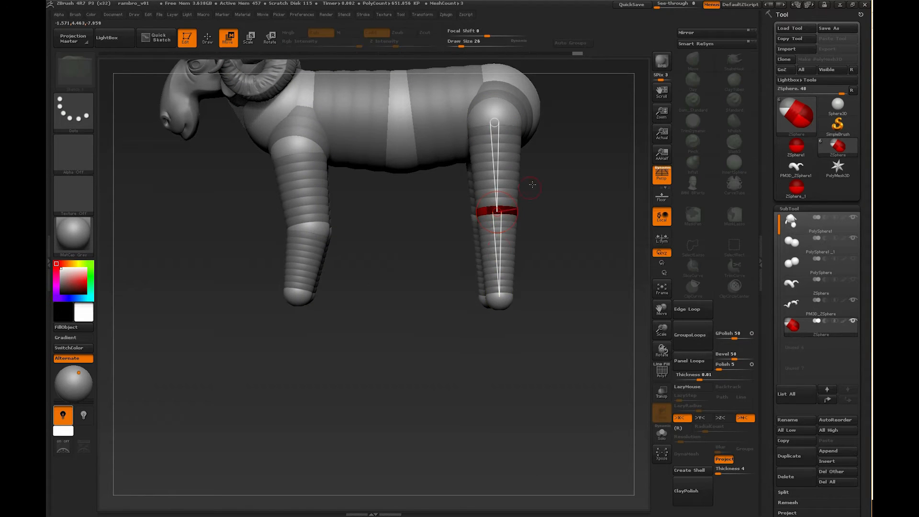
mouse_move(499, 210)
mouse_down()
mouse_move(473, 207)
mouse_move(546, 203)
mouse_move(515, 208)
mouse_move(542, 212)
mouse_move(500, 206)
mouse_up()
mouse_move(529, 205)
mouse_down()
mouse_move(538, 203)
mouse_move(513, 205)
mouse_up()
- Insert another ZSphere in the lower hind legs and move it to form the hock
key(q)
click(521, 273)
key(w)
drag(520, 274, 523, 302)
drag(530, 269, 514, 217)
- Insert a ZSphere in the lower front legs as the ankle and move it into line
key(q)
click(332, 270)
key(w)
drag(422, 178, 426, 175)
shift+drag(542, 182, 498, 182)
- Scale and reposition the leg ZSpheres from several sides to refine the legs' thickness and stance
alt+drag(498, 182, 394, 315)
key(e)
drag(309, 309, 304, 313)
key(w)
drag(396, 313, 396, 317)
drag(594, 276, 475, 269)
key(e)
key(w)
key(e)
key(w)
- Add a ZSphere to the lower leg and scale it to shape the end of the leg
key(q)
click(287, 340)
key(e)
mouse_move(513, 357)
mouse_down()
mouse_move(414, 358)
mouse_move(512, 383)
mouse_up()
alt+drag(512, 383, 406, 332)
drag(463, 332, 523, 313)
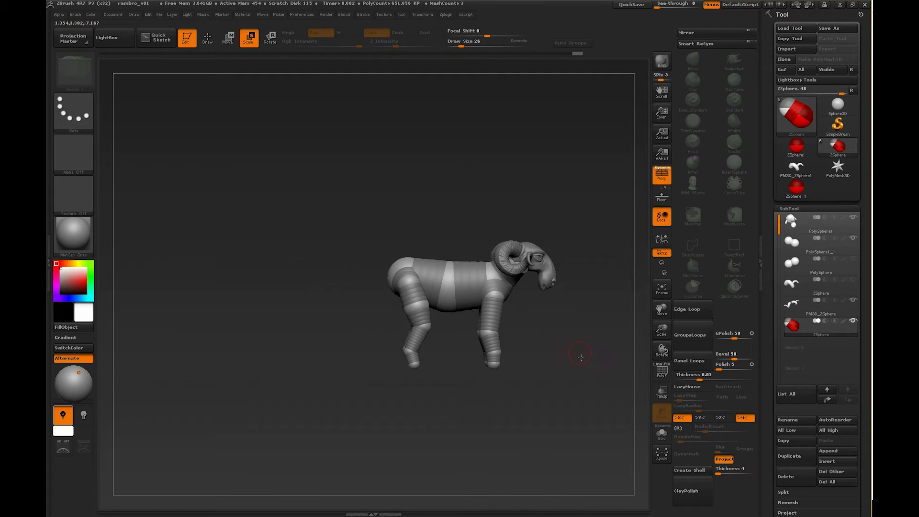
- Preview the body's adaptive skin in side view and return to the ZSphere display
alt+drag(581, 358, 430, 381)
right_drag(290, 272, 319, 316)
key(a)
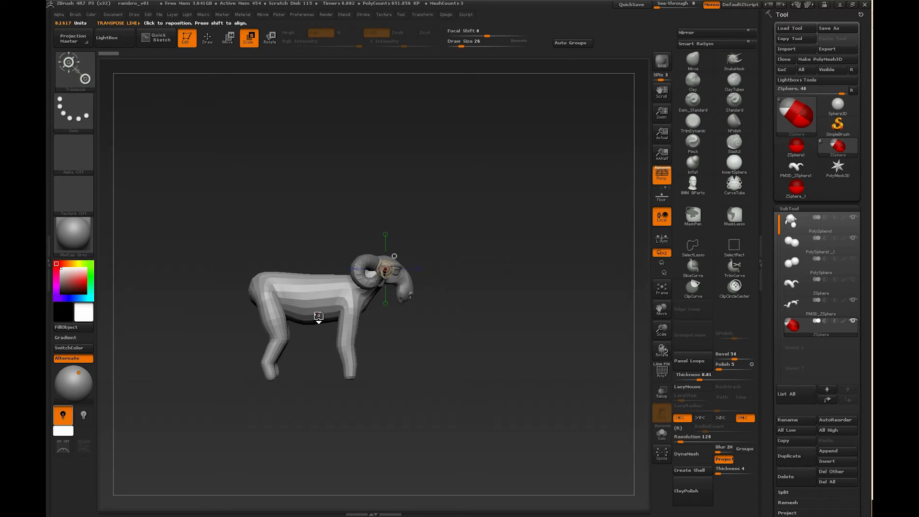
mouse_move(480, 317)
mouse_down()
mouse_move(392, 326)
mouse_move(462, 311)
mouse_up()
key(q)
drag(343, 406, 556, 343)
key(a)
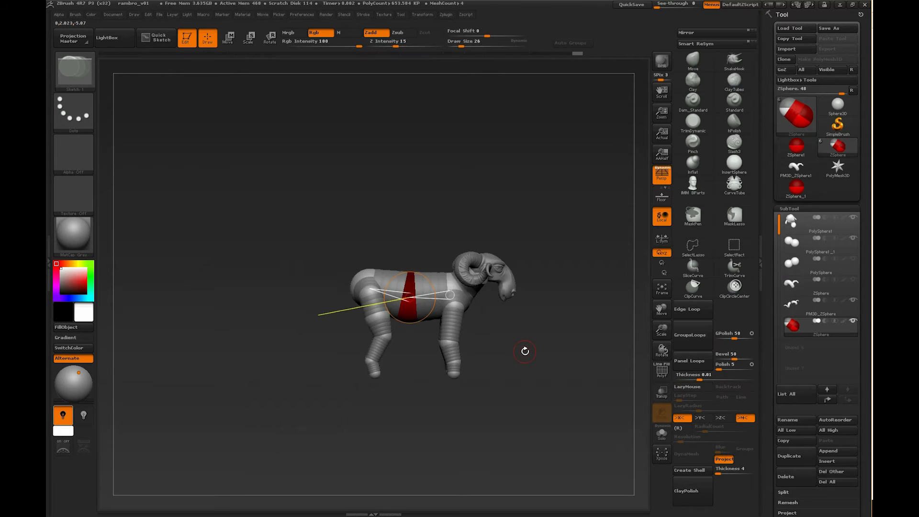
- Rotate the hind legs from the rear view to adjust their stance, and check the body in side view
mouse_move(529, 335)
mouse_down()
mouse_move(450, 339)
mouse_move(486, 329)
mouse_move(470, 326)
mouse_move(480, 318)
mouse_move(460, 334)
mouse_move(388, 334)
mouse_up()
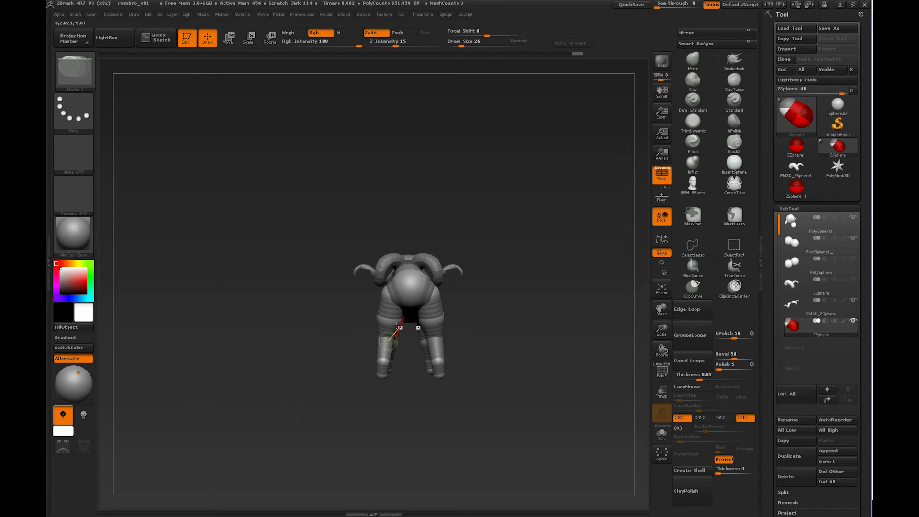
key(r)
right_drag(388, 336, 442, 352)
mouse_move(471, 312)
right_down()
mouse_move(448, 349)
mouse_move(493, 318)
mouse_move(443, 391)
mouse_move(509, 347)
right_up()
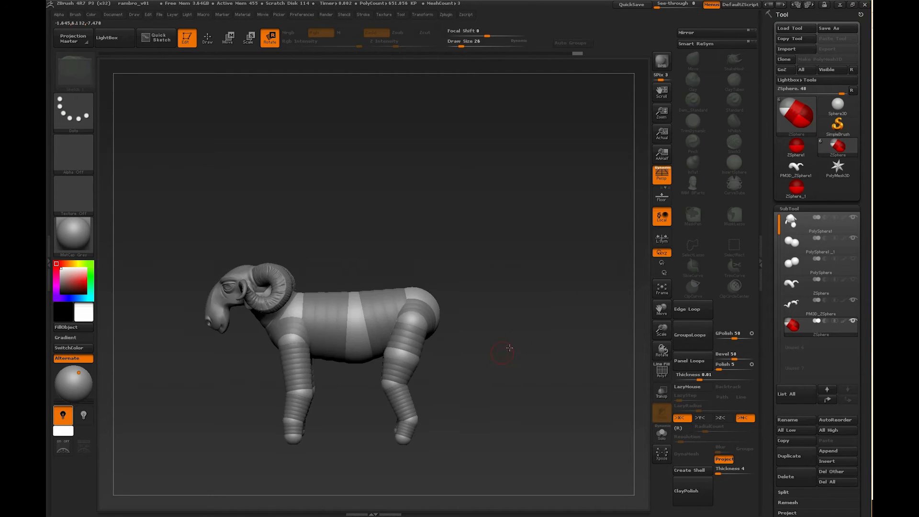
- Delete the extra thigh ZSphere between the hip and the knee of the hind legs
key(q)
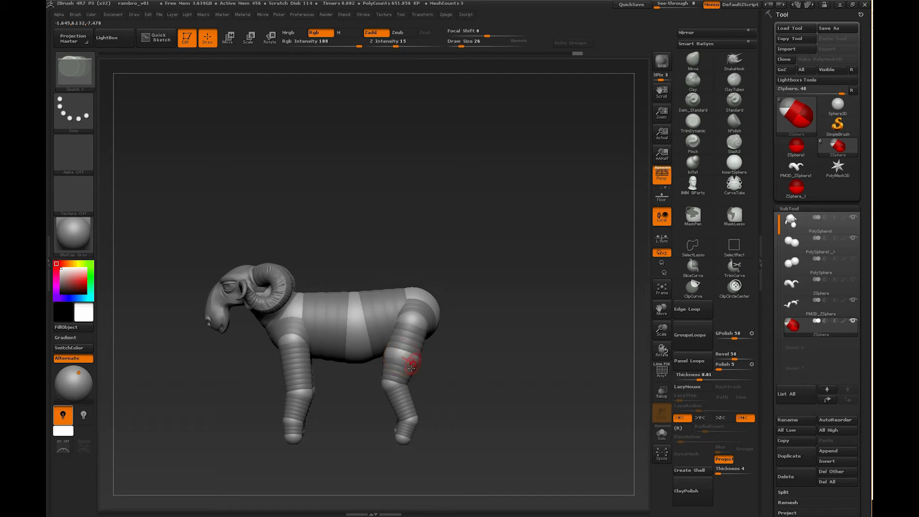
key(w)
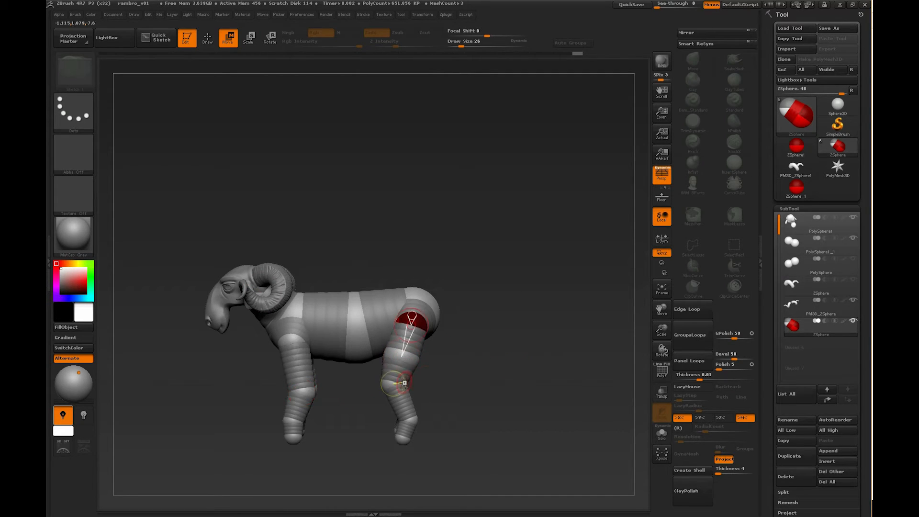
click(207, 37)
alt+click(411, 360)
drag(429, 375, 440, 355)
click(405, 351)
alt+click(409, 352)
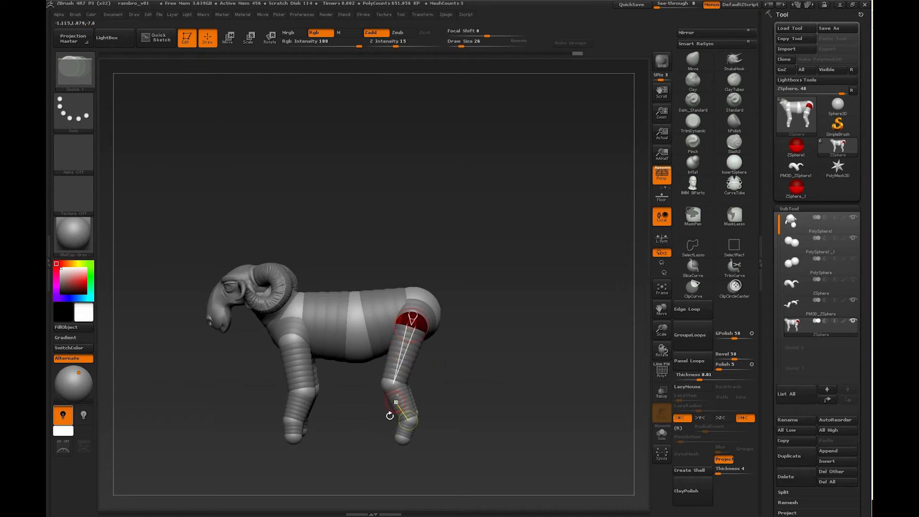
- Replace the middle torso ZSphere with a new one, scale it up, and lower it to form the belly
mouse_move(464, 353)
mouse_down()
mouse_move(369, 355)
mouse_move(464, 353)
mouse_up()
alt+click(353, 346)
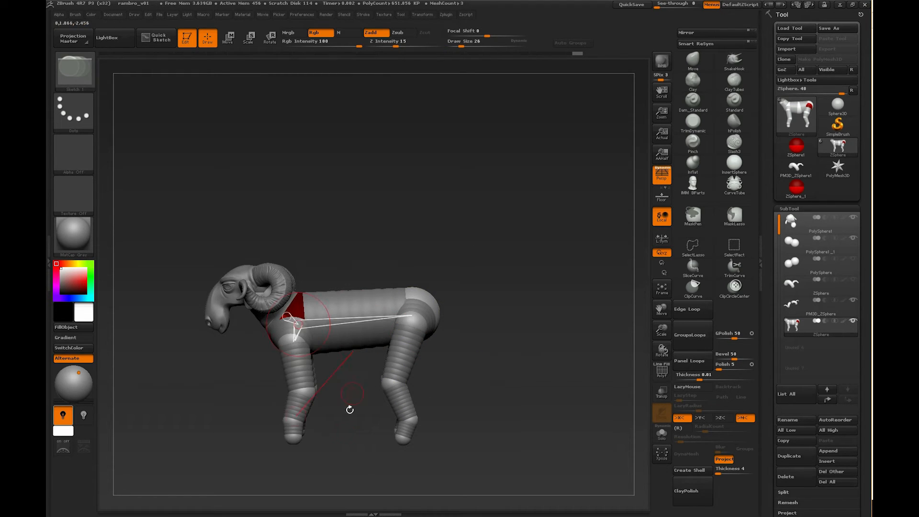
key(a)
key(w)
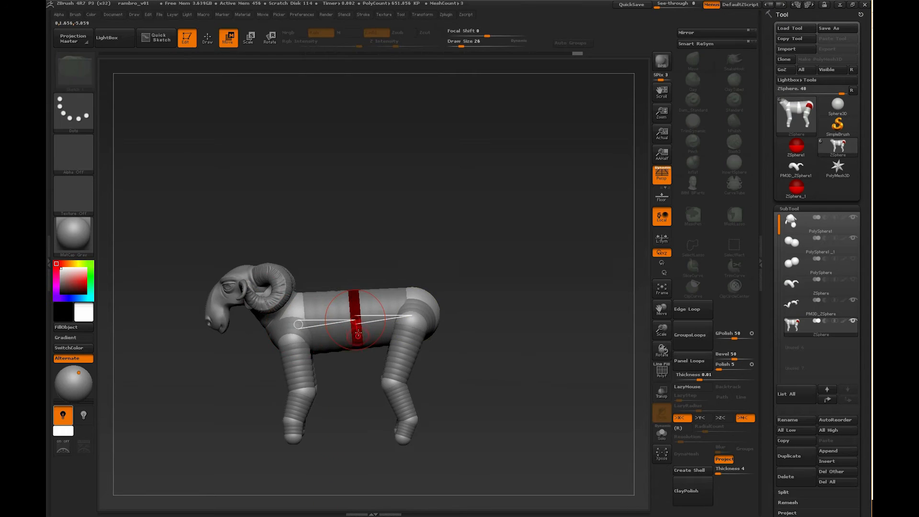
key(e)
mouse_move(356, 350)
mouse_down()
mouse_move(356, 368)
mouse_move(359, 353)
mouse_up()
key(w)
ctrl+right_drag(362, 353, 364, 316)
- Adjust the hip and torso ZSpheres from rear and side views to refine the hindquarters
drag(455, 326, 439, 378)
ctrl+right_drag(439, 378, 440, 397)
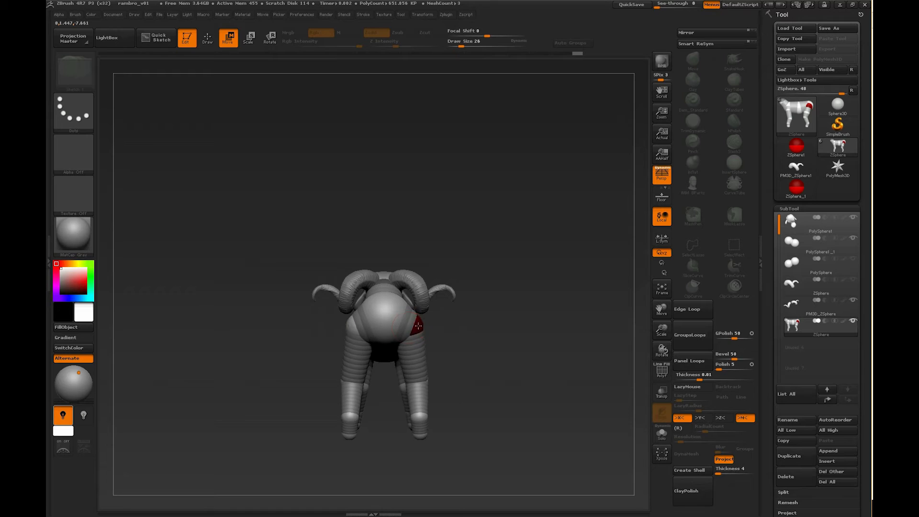
drag(445, 378, 421, 365)
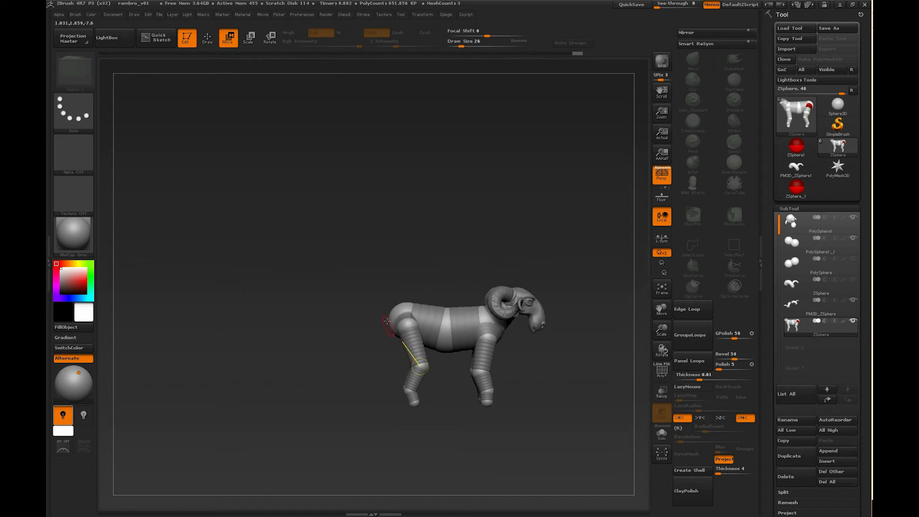
drag(401, 296, 421, 324)
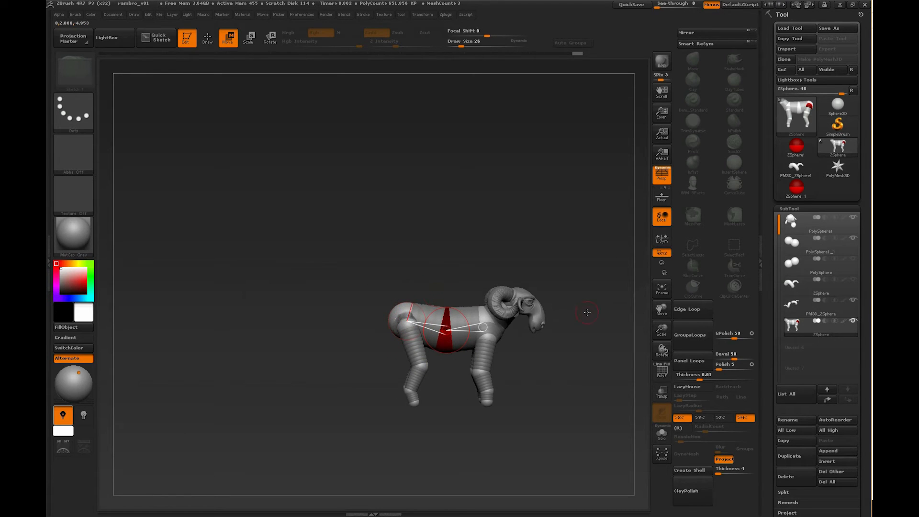
alt+drag(459, 383, 476, 425)
alt+drag(440, 389, 487, 369)
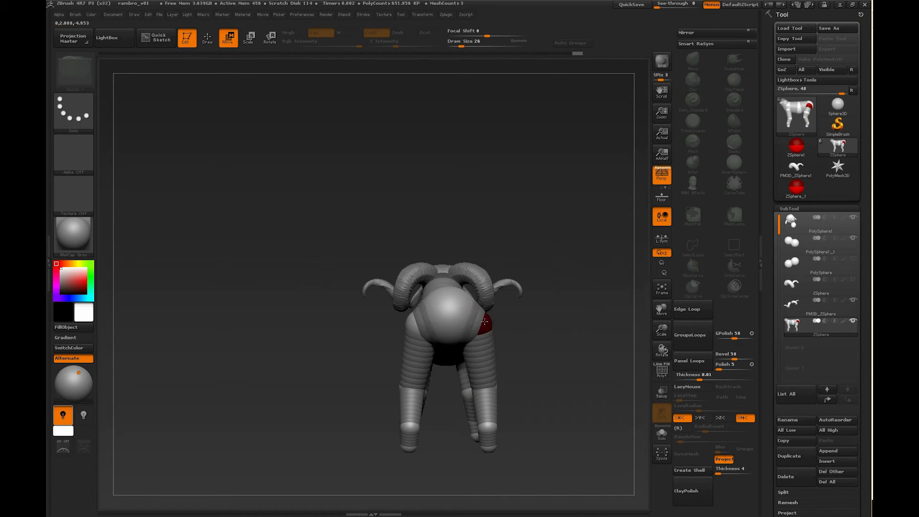
- Check the ZSphere body from the rear and both sides, and turn on its adaptive skin preview
drag(486, 336, 523, 352)
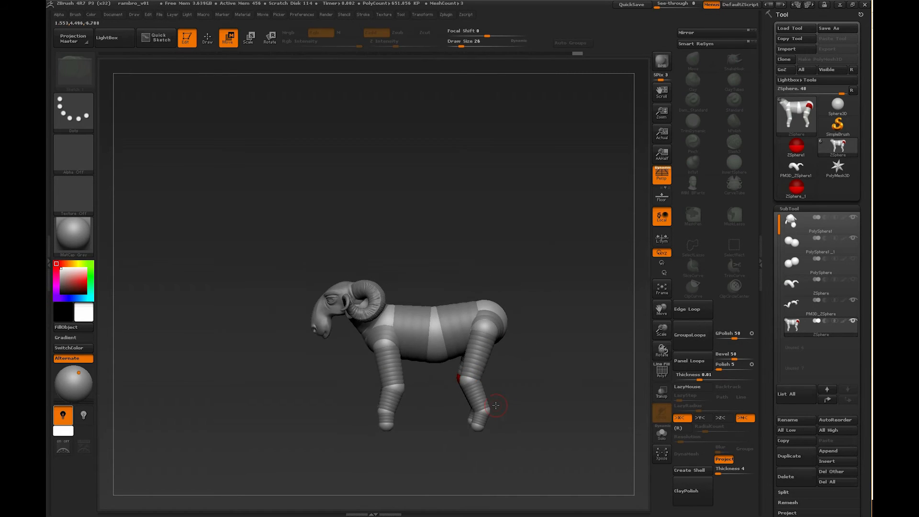
drag(523, 380, 474, 382)
drag(569, 402, 484, 378)
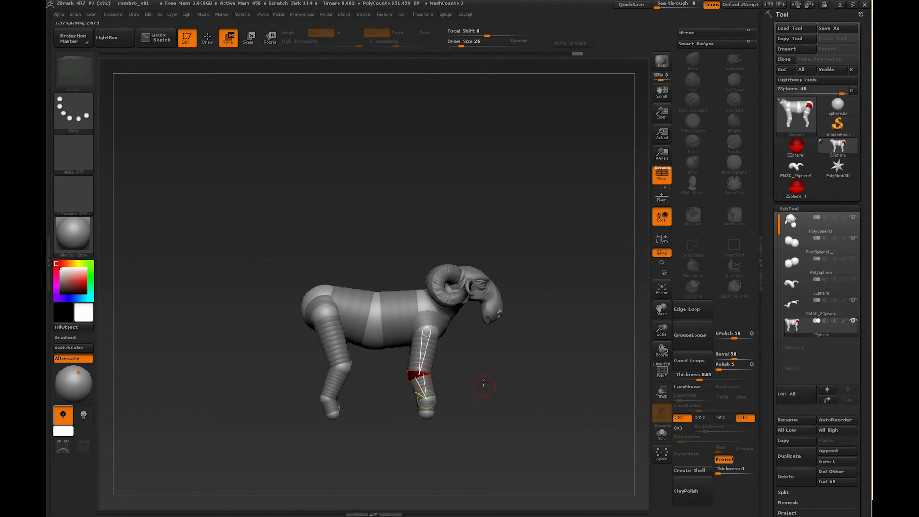
mouse_move(490, 381)
mouse_down()
mouse_move(438, 379)
mouse_move(484, 377)
mouse_up()
drag(477, 423, 402, 412)
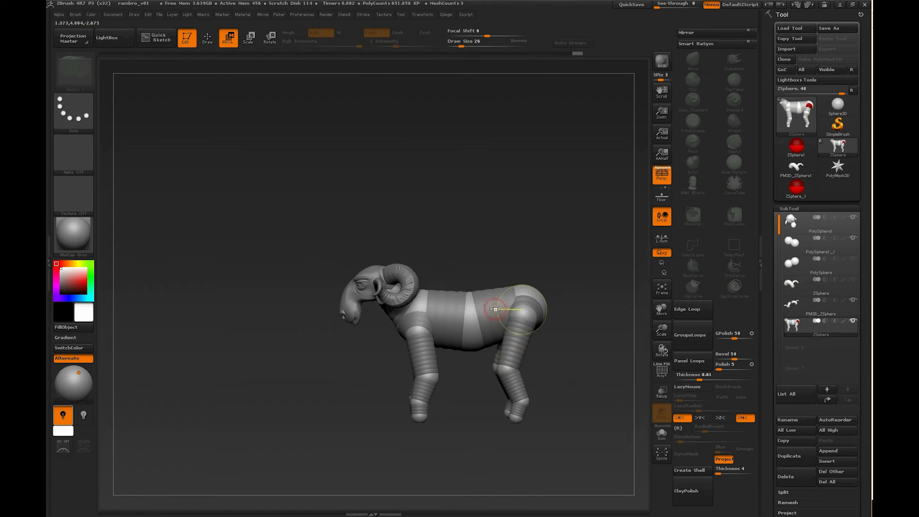
drag(527, 335, 480, 354)
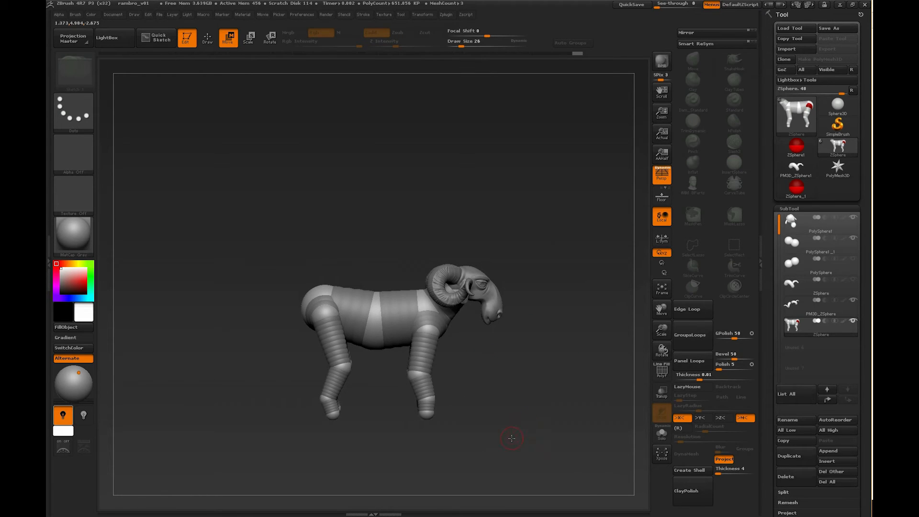
key(a)
mouse_move(524, 353)
mouse_down()
mouse_move(537, 357)
mouse_move(529, 390)
mouse_move(512, 373)
mouse_move(489, 380)
mouse_up()
key(q)
mouse_move(546, 369)
alt+mouse_down()
mouse_move(487, 326)
mouse_move(532, 371)
mouse_move(567, 365)
mouse_move(502, 375)
alt+mouse_up()
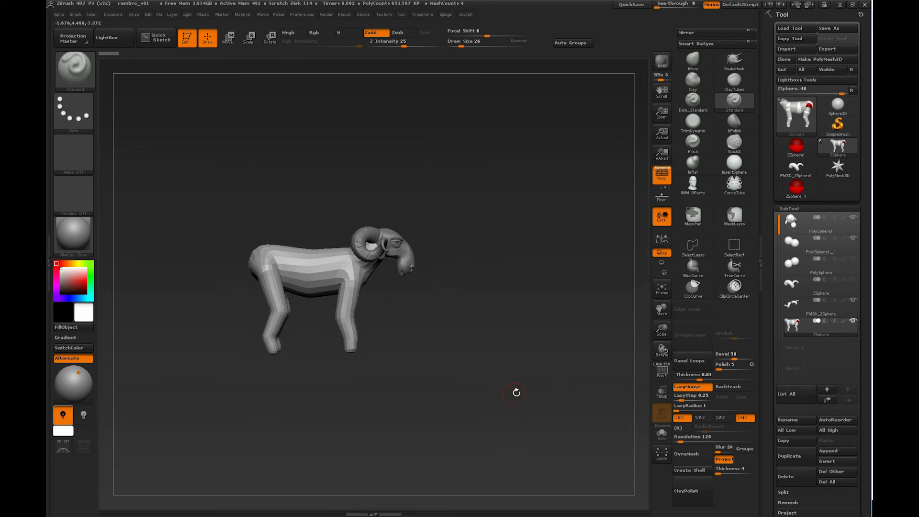
- Try reshaping the front leg of the skin preview with the Move brush, and undo the change
drag(865, 363, 862, 310)
drag(851, 447, 850, 380)
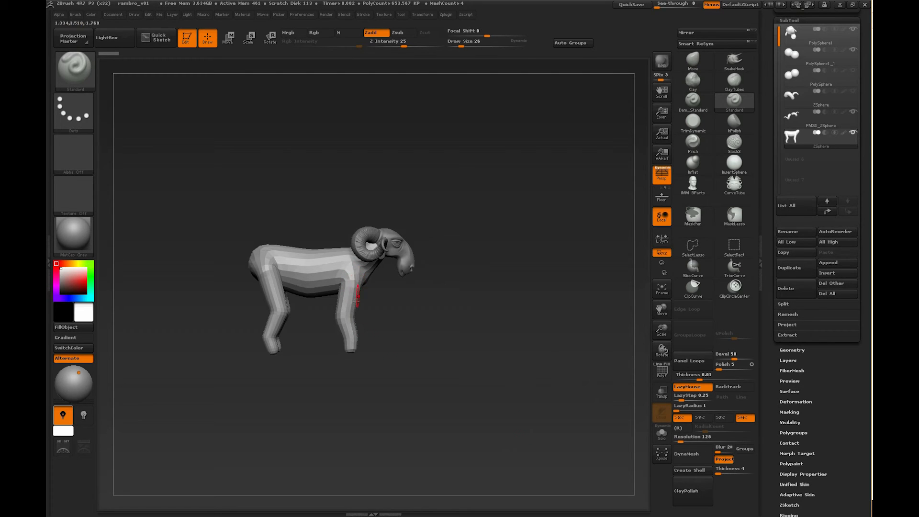
click(693, 61)
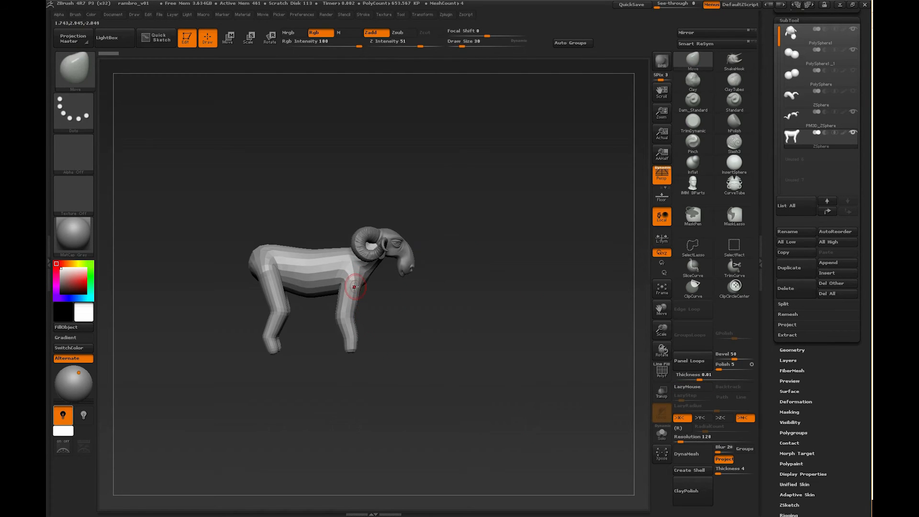
drag(357, 286, 347, 312)
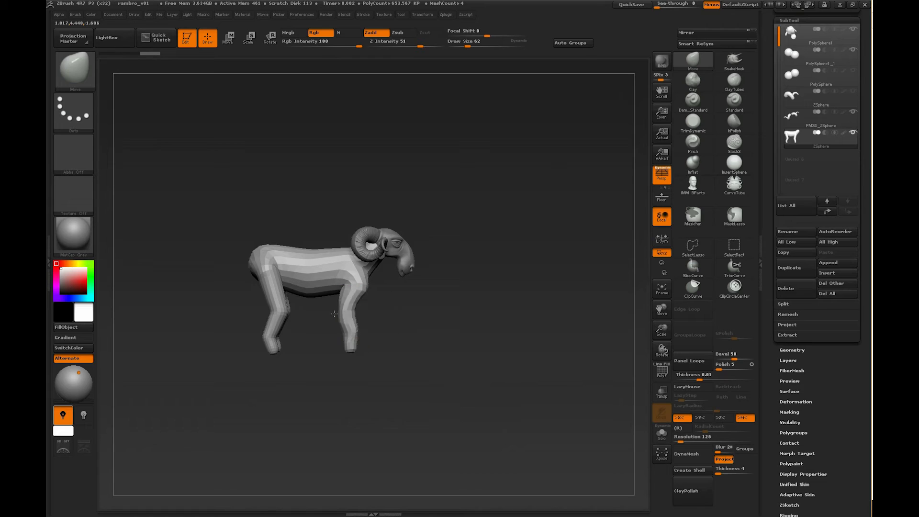
key(ctrl+z)
key(ctrl+z)
key(ctrl+z)
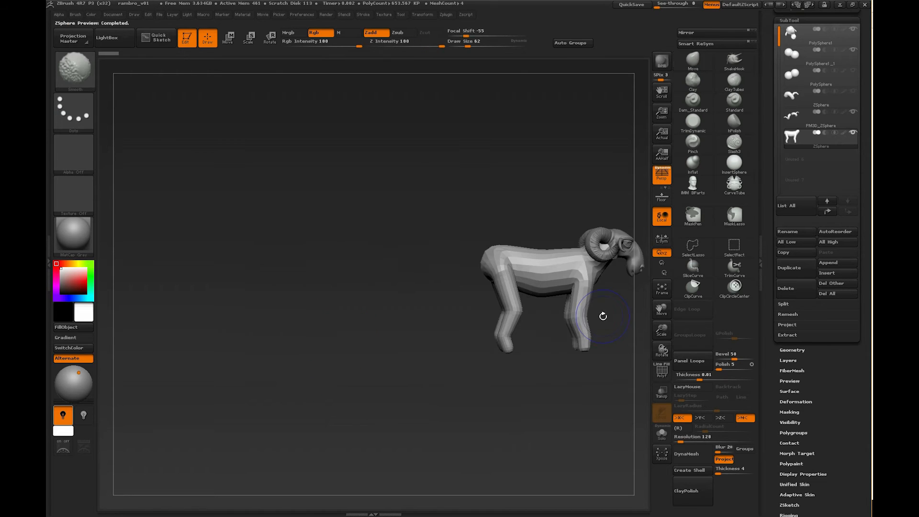
- Convert the skinned ZSphere body into a PolyMesh3D, and return to the ZSphere tool containing the ram head
alt+drag(429, 372, 291, 375)
mouse_move(512, 361)
mouse_down()
mouse_move(454, 361)
mouse_move(509, 361)
mouse_up()
alt+drag(365, 353, 433, 372)
drag(471, 310, 472, 334)
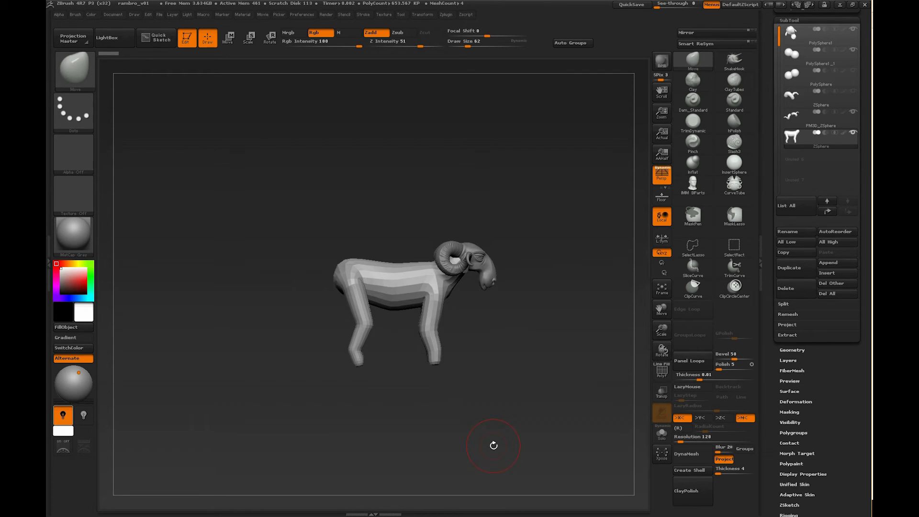
drag(867, 173, 862, 311)
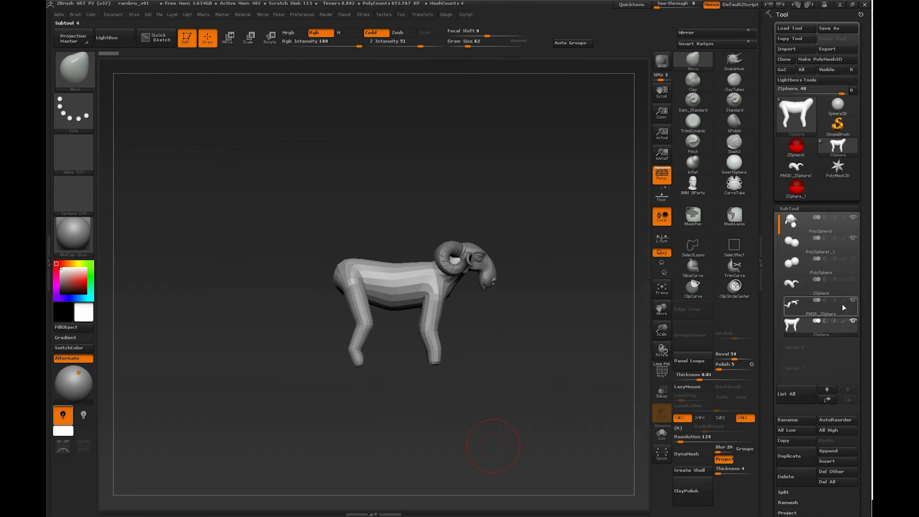
click(831, 59)
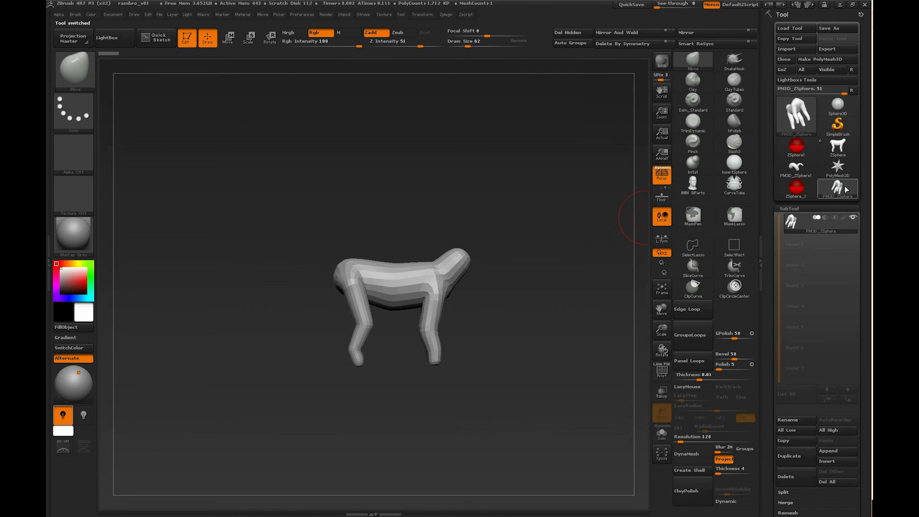
mouse_move(839, 150)
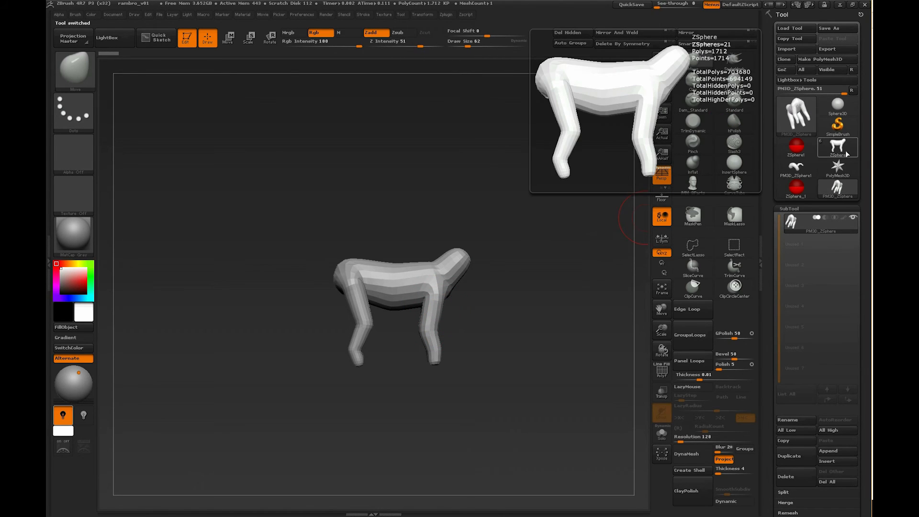
click(839, 149)
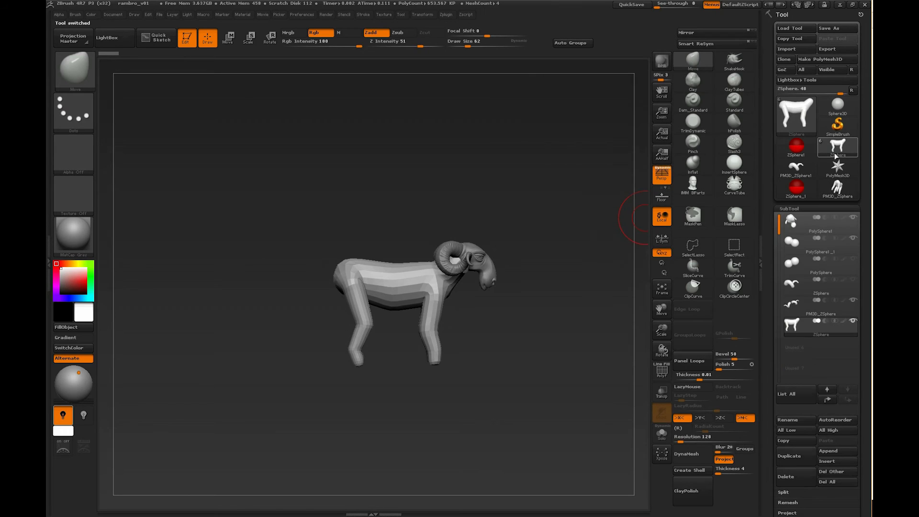
- Turn off the adaptive skin preview and append the converted PM3D_ZSphere body mesh as a subtool
drag(599, 349, 551, 434)
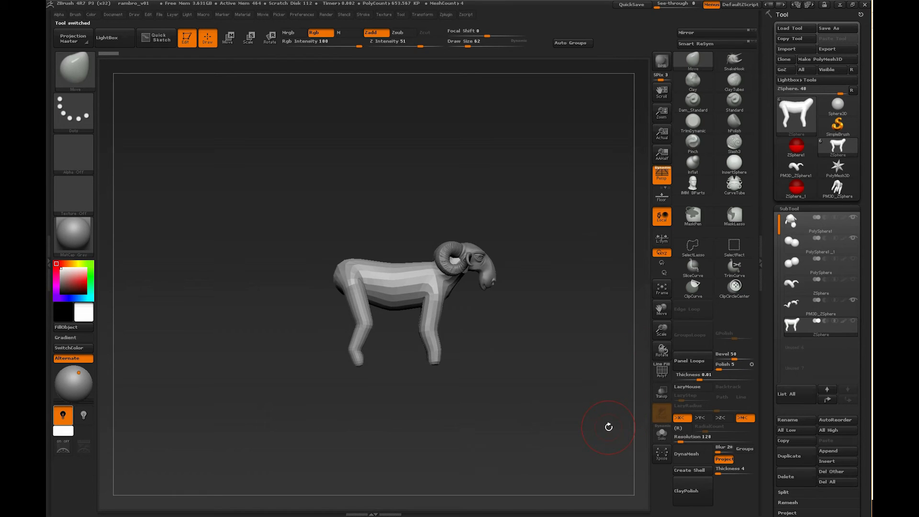
key(a)
mouse_move(538, 319)
mouse_down()
mouse_move(500, 328)
mouse_move(537, 319)
mouse_up()
key(e)
mouse_move(359, 239)
mouse_down()
mouse_move(384, 238)
mouse_move(479, 306)
mouse_move(525, 362)
mouse_up()
scroll(795, 287, down, 2)
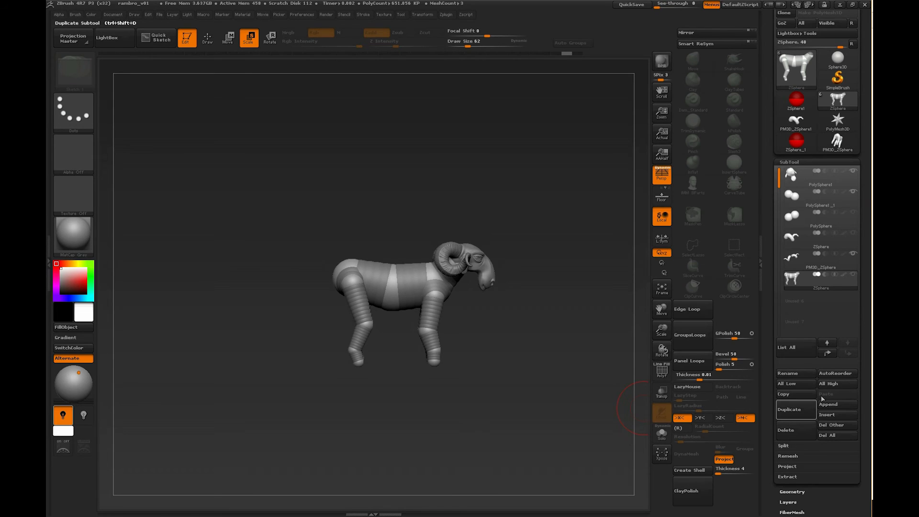
click(836, 405)
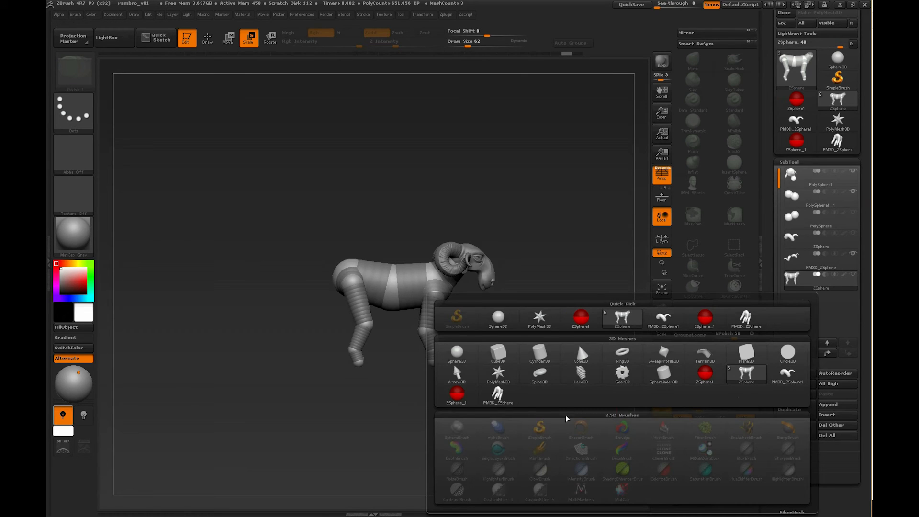
click(498, 396)
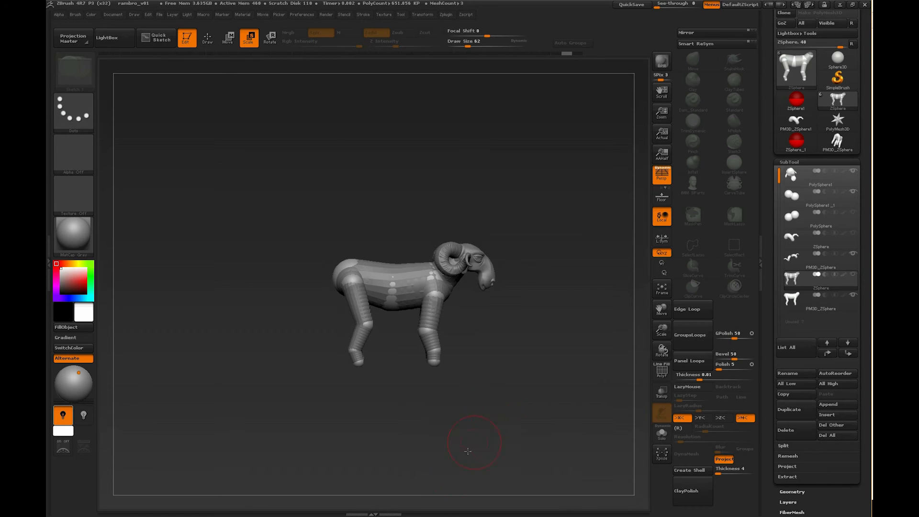
- Compare the appended body mesh with the original ZSphere body, and isolate the ZSphere subtool with Solo
click(820, 307)
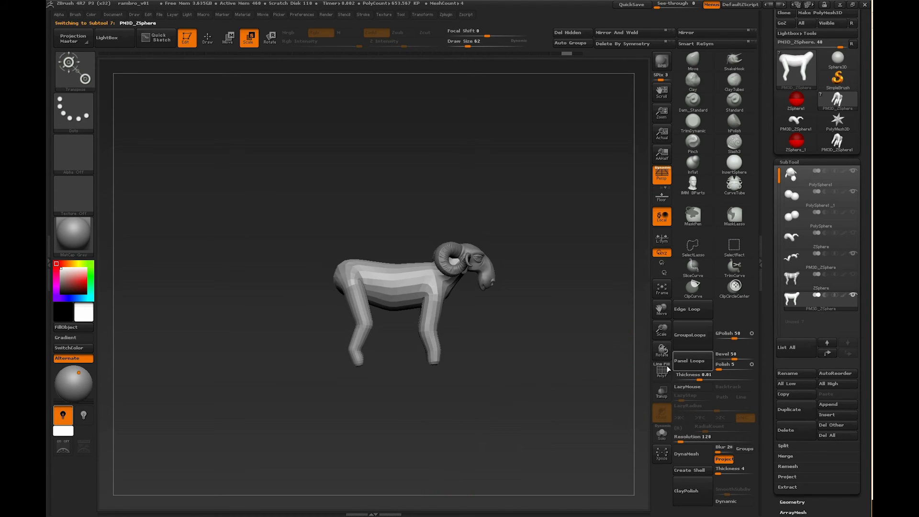
mouse_move(544, 389)
mouse_down()
mouse_move(499, 375)
mouse_move(545, 376)
mouse_up()
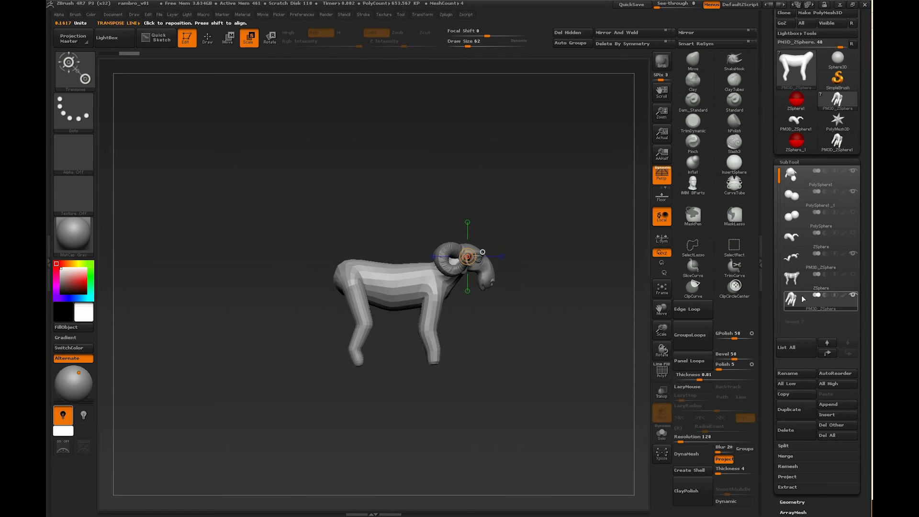
click(793, 282)
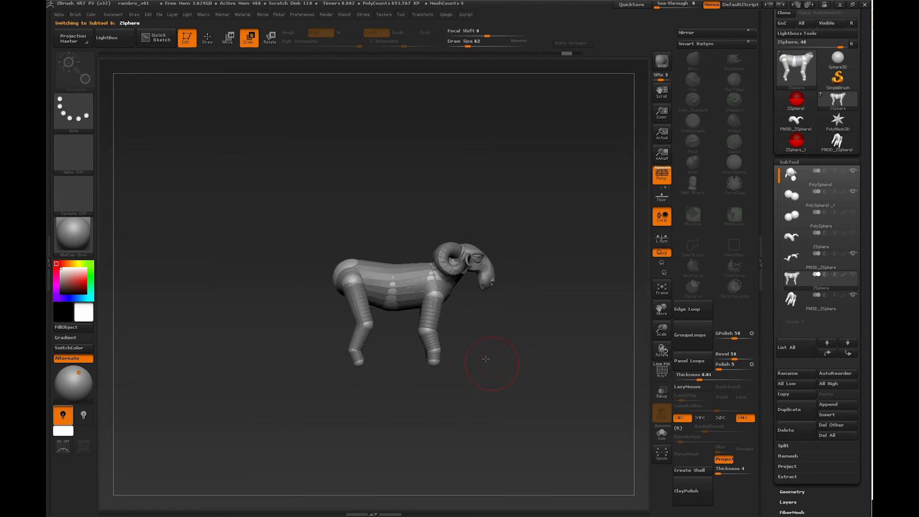
drag(541, 337, 510, 336)
click(662, 433)
drag(493, 369, 515, 366)
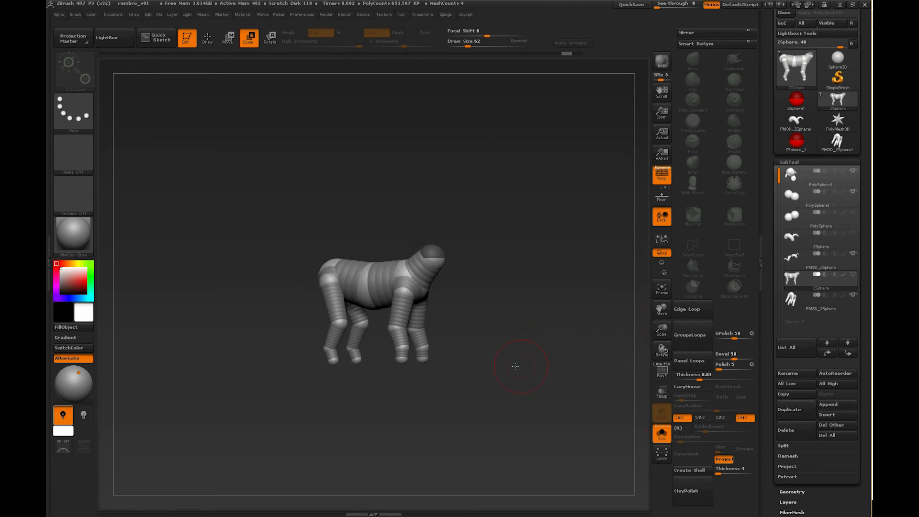
drag(438, 326, 455, 330)
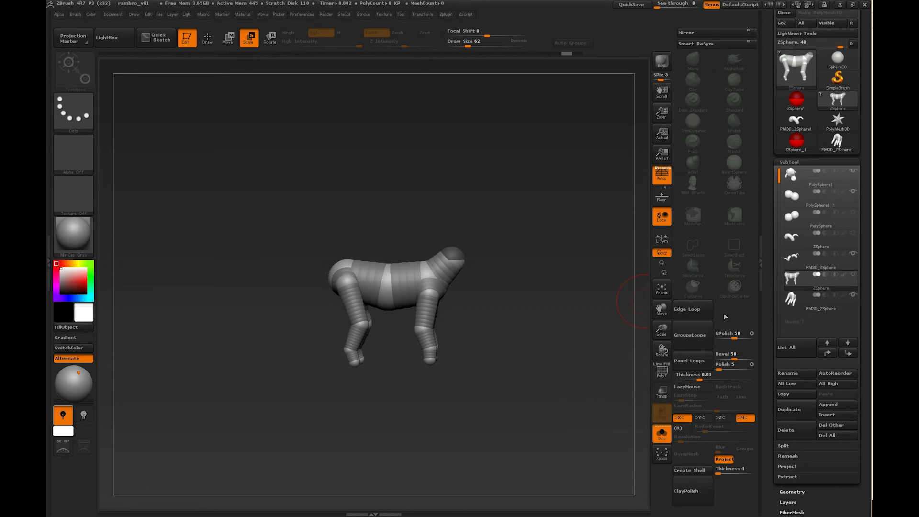
- Switch the isolated body between ZSpheres and adaptive skin preview to compare them, ending on the ZSpheres
key(a)
drag(512, 368, 487, 349)
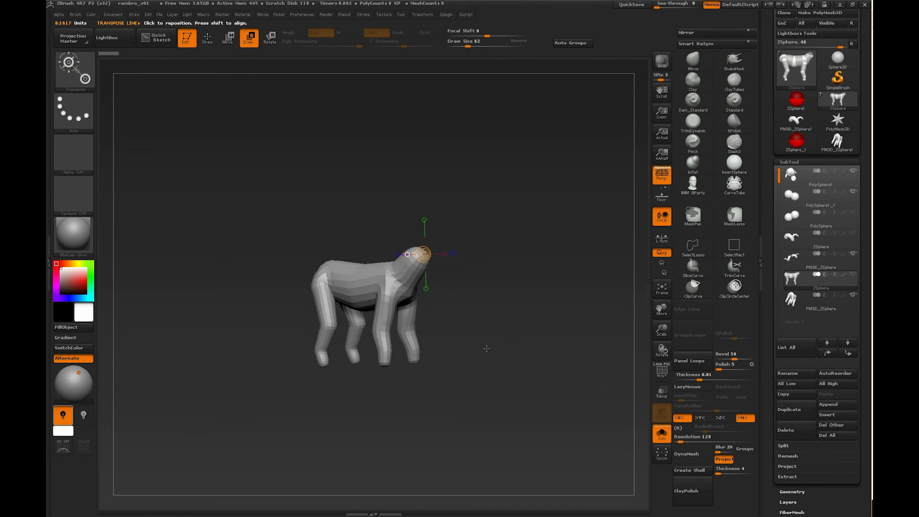
key(q)
key(a)
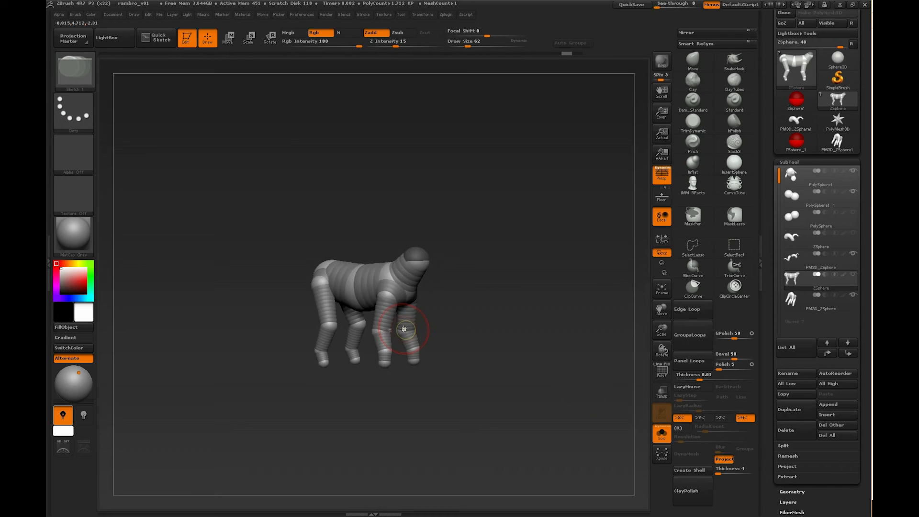
key(a)
key(a)
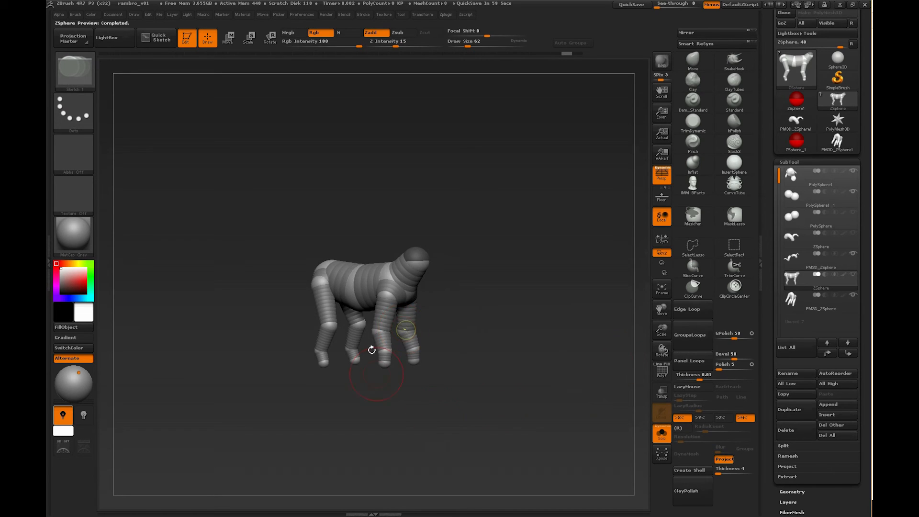
- Show all visible subtools again and make the appended PM3D_ZSphere body mesh the active subtool
click(794, 307)
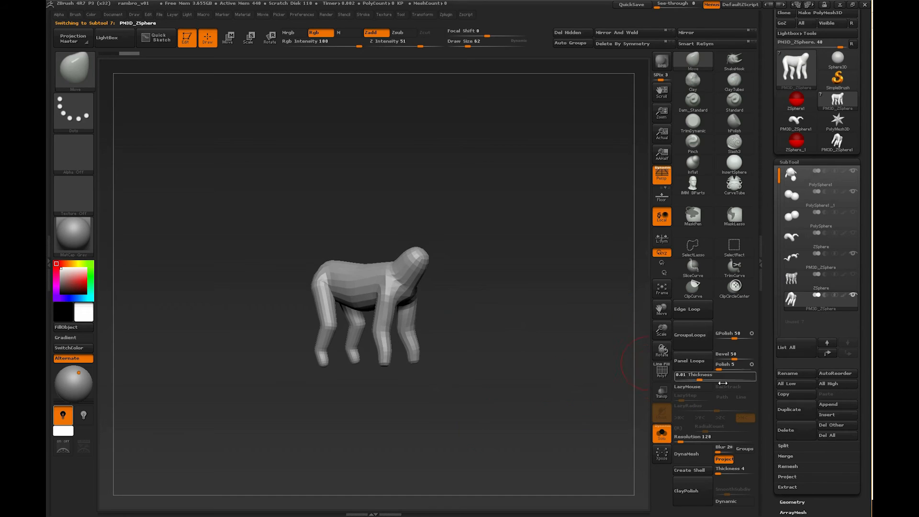
click(661, 435)
mouse_move(542, 435)
mouse_down()
mouse_move(503, 410)
mouse_move(494, 419)
mouse_move(543, 408)
mouse_move(538, 400)
mouse_up()
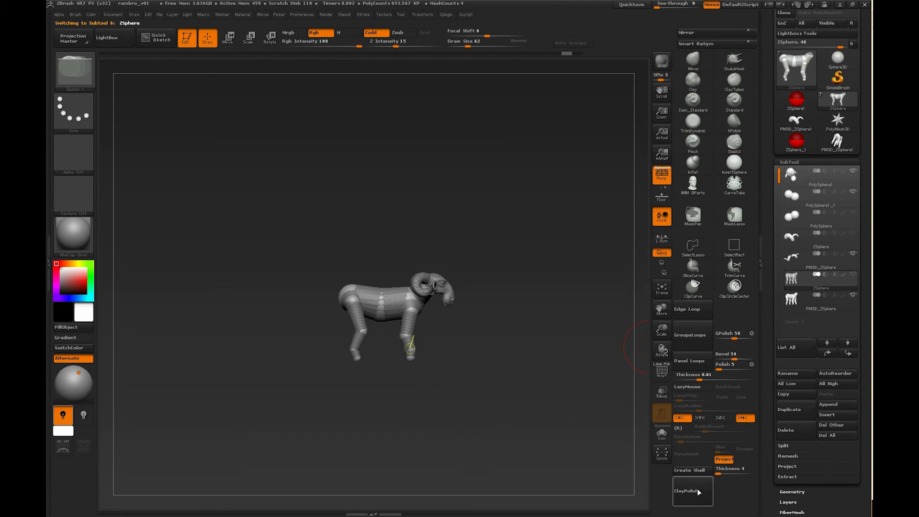
click(797, 303)
- Inspect the low-poly body mesh beneath the head from the side, rear and underside
mouse_move(490, 341)
mouse_down()
mouse_move(528, 329)
mouse_move(489, 328)
mouse_move(491, 365)
mouse_move(471, 419)
mouse_up()
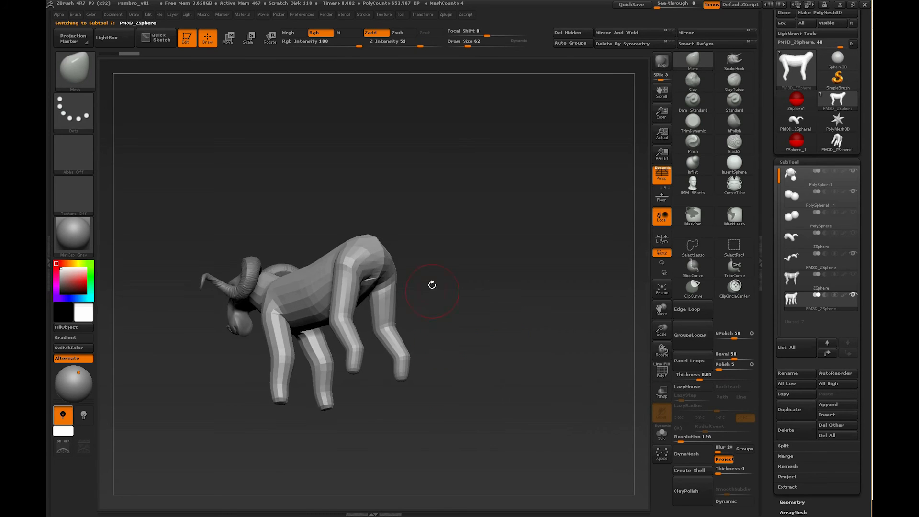
drag(433, 285, 398, 263)
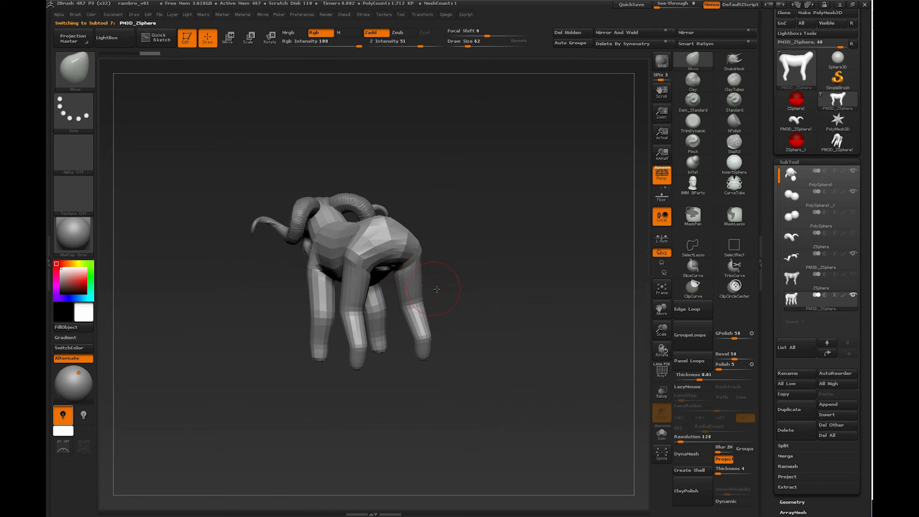
shift+drag(437, 289, 435, 280)
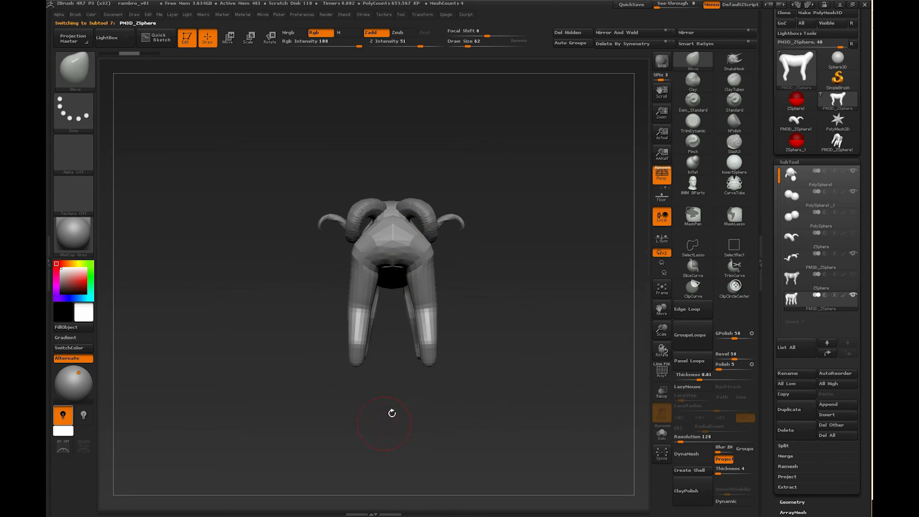
shift+drag(392, 413, 526, 322)
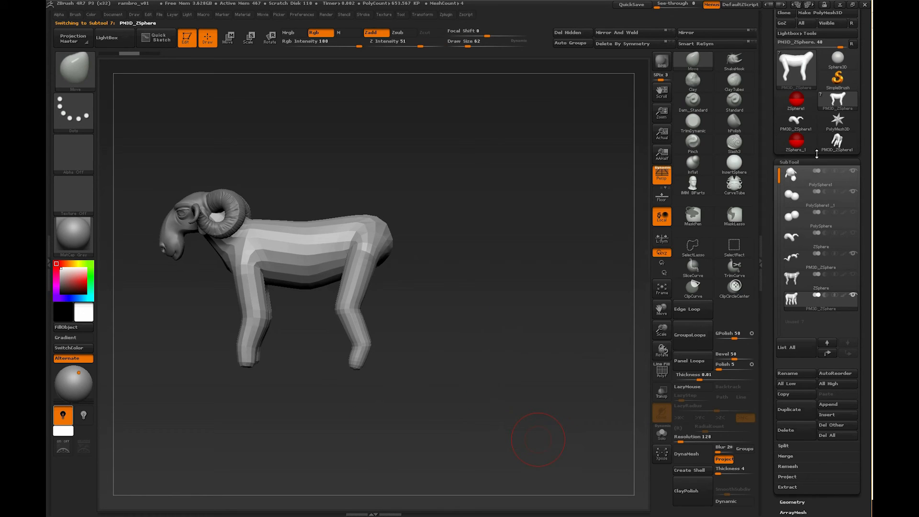
drag(866, 148, 862, 182)
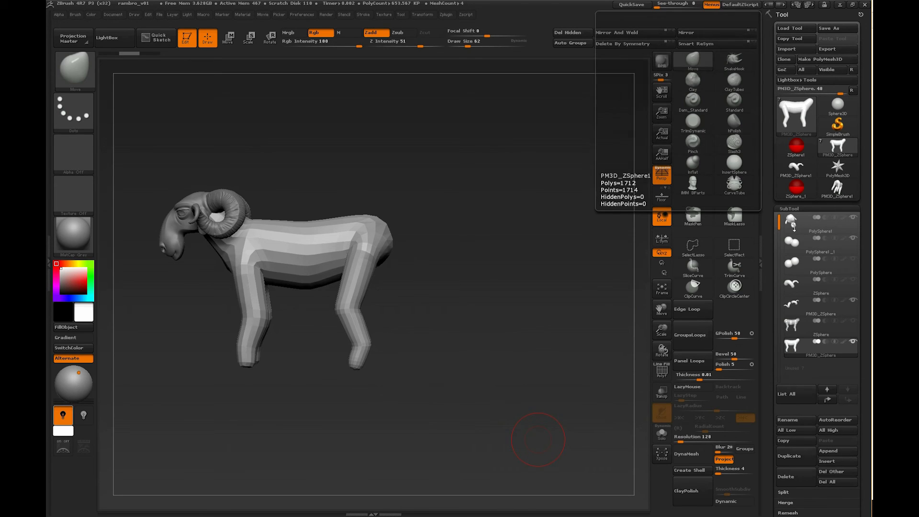
drag(546, 364, 425, 386)
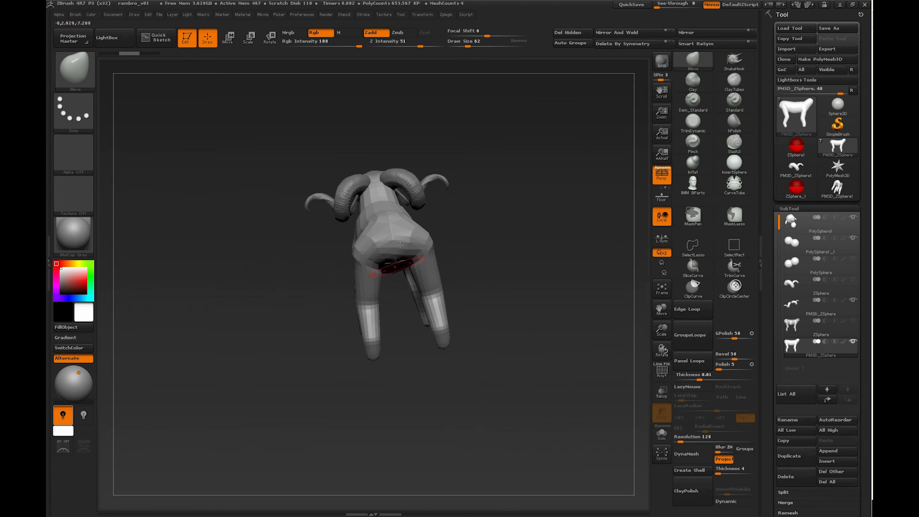
- Undo the trial stroke on the ram's rump and turn on X symmetry for the body mesh
shift+drag(390, 247, 380, 238)
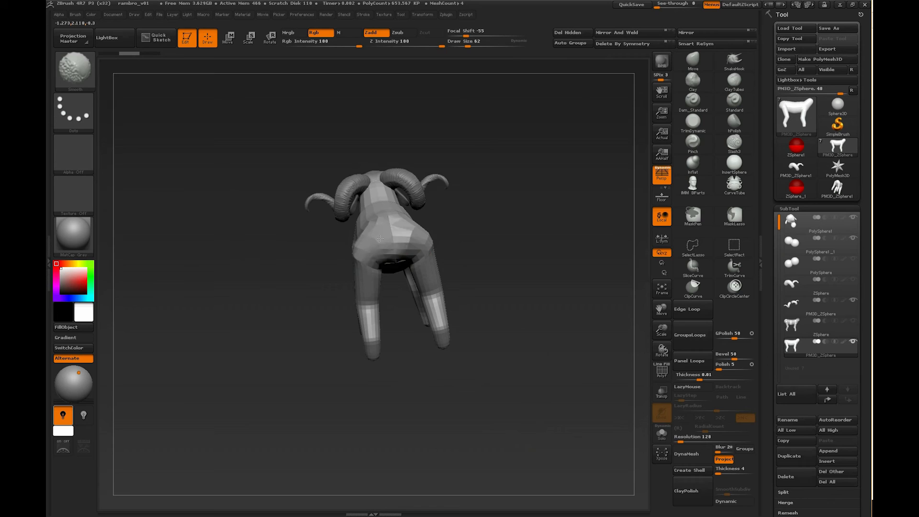
drag(433, 220, 496, 199)
key(ctrl+z)
drag(472, 241, 416, 266)
mouse_move(522, 241)
mouse_down()
mouse_move(471, 249)
mouse_move(441, 271)
mouse_up()
mouse_move(526, 327)
alt+mouse_down()
mouse_move(465, 383)
mouse_move(481, 347)
mouse_move(503, 367)
mouse_move(475, 376)
mouse_move(548, 365)
mouse_move(530, 369)
mouse_move(525, 347)
alt+mouse_up()
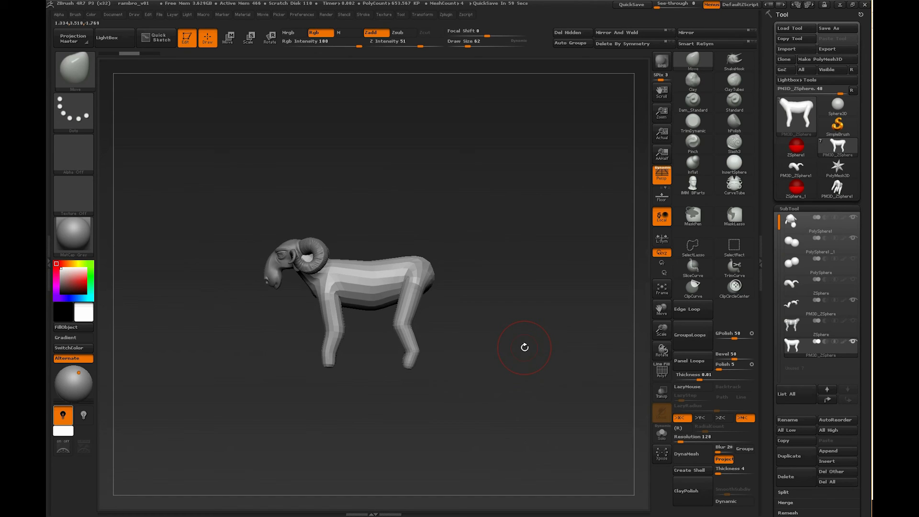
drag(432, 300, 492, 433)
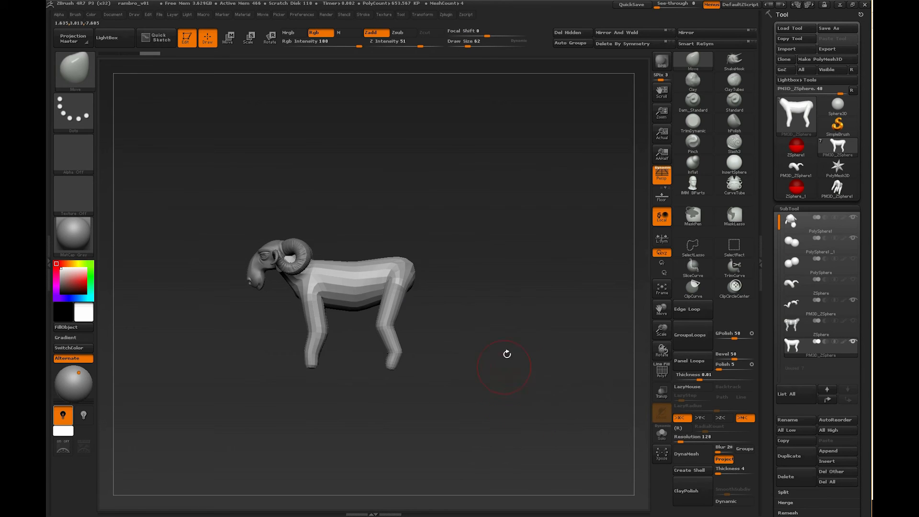
- Convert the body to a DynaMesh and pull the torso, thighs and legs into fuller shapes with the Move brush
mouse_move(522, 320)
mouse_down()
mouse_move(474, 320)
mouse_move(530, 324)
mouse_move(497, 281)
mouse_move(431, 297)
mouse_move(479, 251)
mouse_move(530, 236)
mouse_move(531, 276)
mouse_move(460, 221)
mouse_up()
mouse_move(458, 292)
mouse_down()
mouse_move(363, 216)
mouse_move(511, 224)
mouse_move(563, 198)
mouse_move(404, 263)
mouse_move(512, 215)
mouse_move(531, 268)
mouse_move(421, 287)
mouse_up()
key(e)
drag(348, 220, 553, 221)
key(q)
mouse_move(506, 246)
mouse_down()
mouse_move(525, 303)
mouse_move(478, 268)
mouse_move(618, 218)
mouse_move(459, 332)
mouse_up()
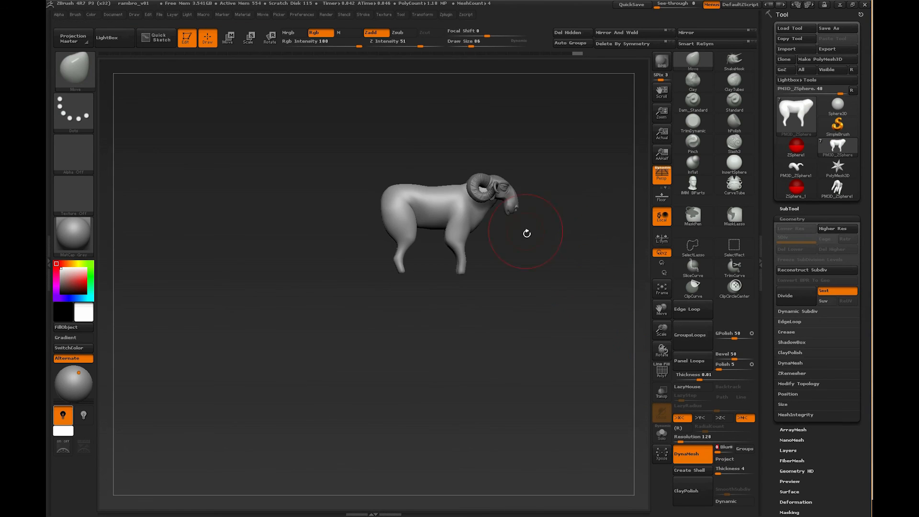
click(166, 143)
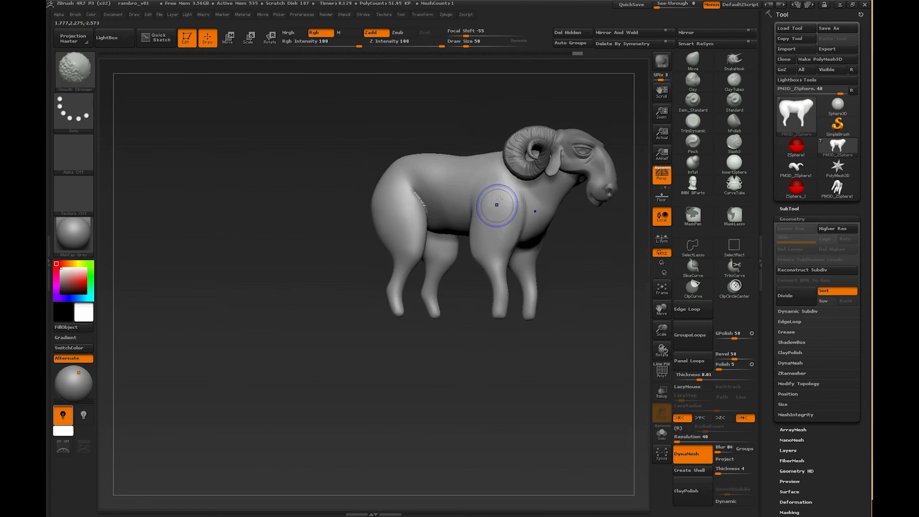
- Smooth the shoulder and refine the proportions of the torso, neck and legs with the Move brush
mouse_move(499, 205)
mouse_down()
mouse_move(425, 257)
mouse_move(513, 289)
mouse_move(508, 226)
mouse_move(550, 282)
mouse_move(483, 287)
mouse_move(497, 355)
mouse_move(536, 335)
mouse_move(483, 336)
mouse_move(527, 330)
mouse_move(455, 318)
mouse_move(433, 208)
mouse_move(378, 228)
mouse_move(485, 263)
mouse_up()
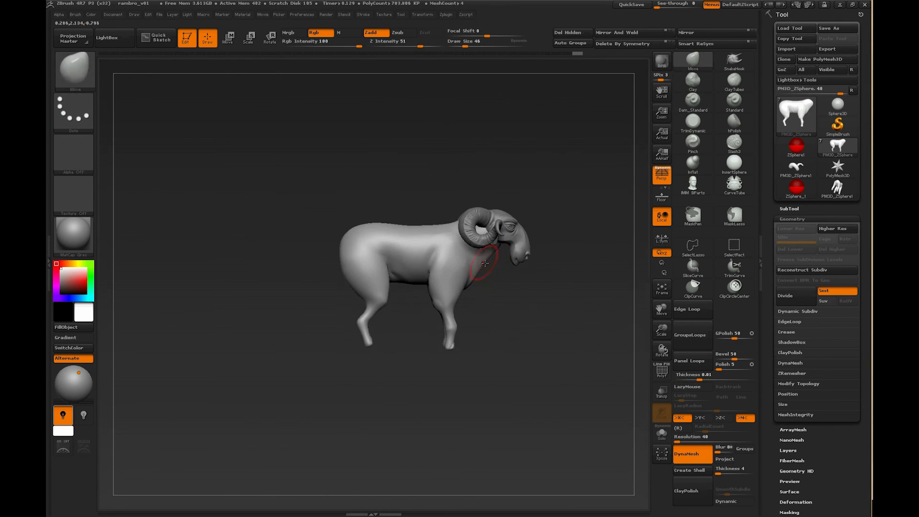
mouse_move(543, 223)
mouse_down()
mouse_move(529, 277)
mouse_move(358, 435)
mouse_move(542, 369)
mouse_move(411, 257)
mouse_move(402, 304)
mouse_move(413, 285)
mouse_move(536, 234)
mouse_move(402, 264)
mouse_move(381, 306)
mouse_move(335, 297)
mouse_up()
key(p)
key(b)
key(d)
key(s)
key(b)
key(m)
key(v)
click(134, 14)
key(p)
drag(479, 312, 564, 228)
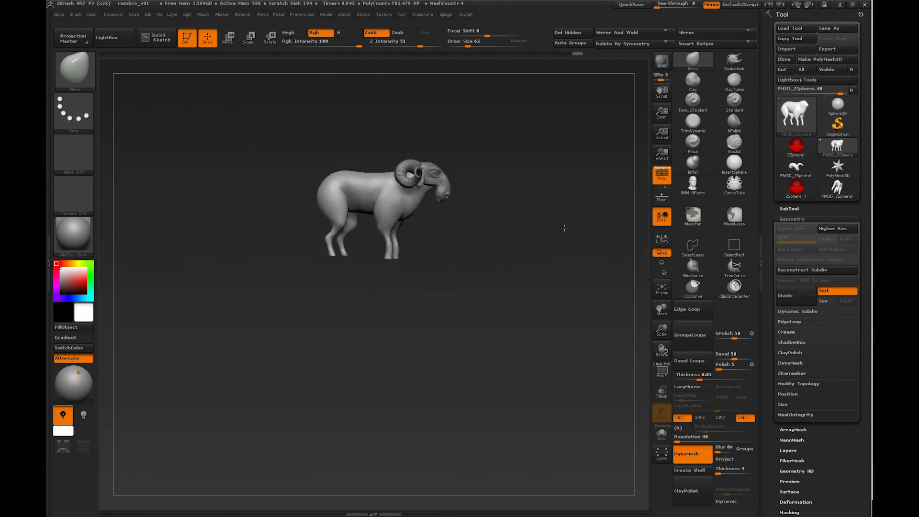
- Build up the shoulders and leg joints with ClayTubes, and carve creases along the neck and thighs with Dam_Standard
key(b)
key(c)
key(t)
drag(455, 189, 450, 173)
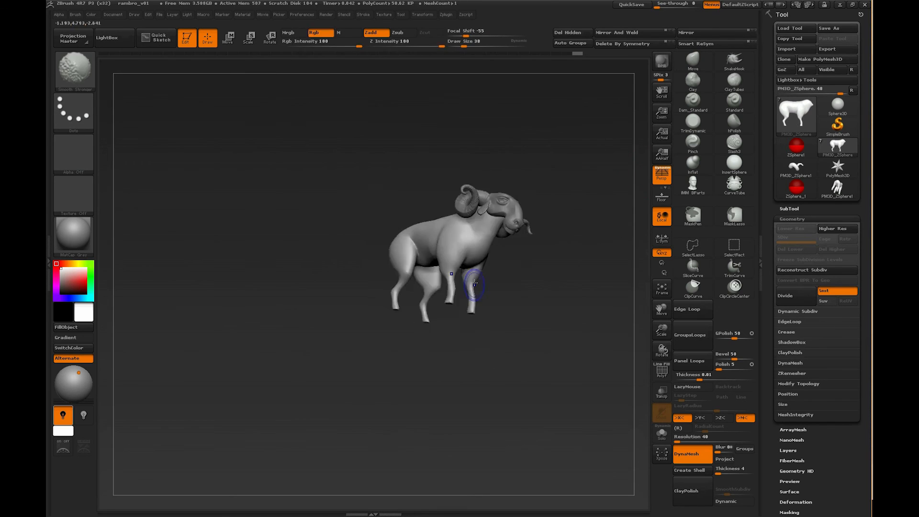
mouse_move(335, 239)
mouse_down()
mouse_move(393, 239)
mouse_move(297, 239)
mouse_up()
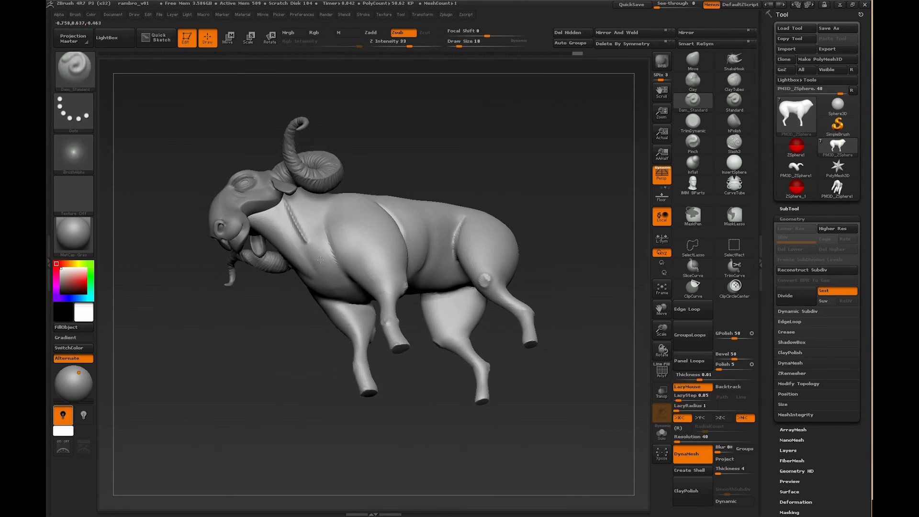
- Build up the front hooves symmetrically with ClayTubes and start refining their form with Dam_Standard
drag(479, 268, 569, 279)
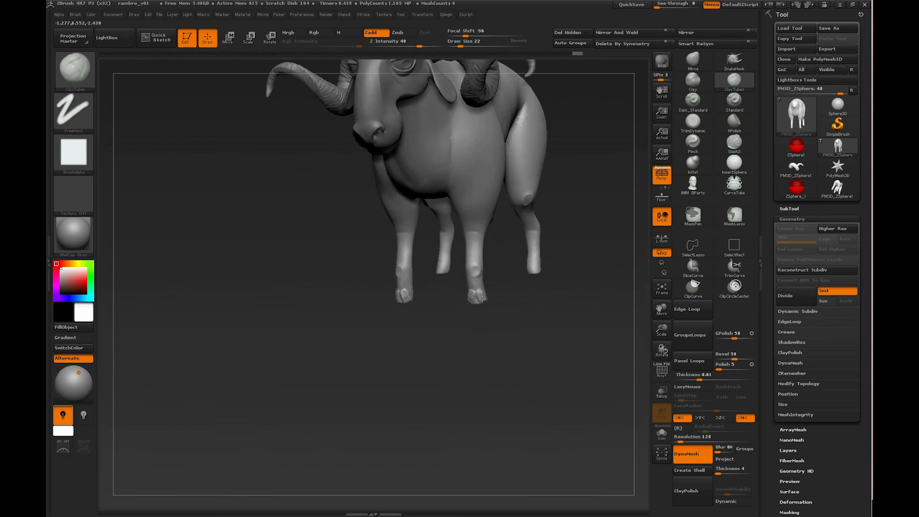
drag(469, 287, 481, 325)
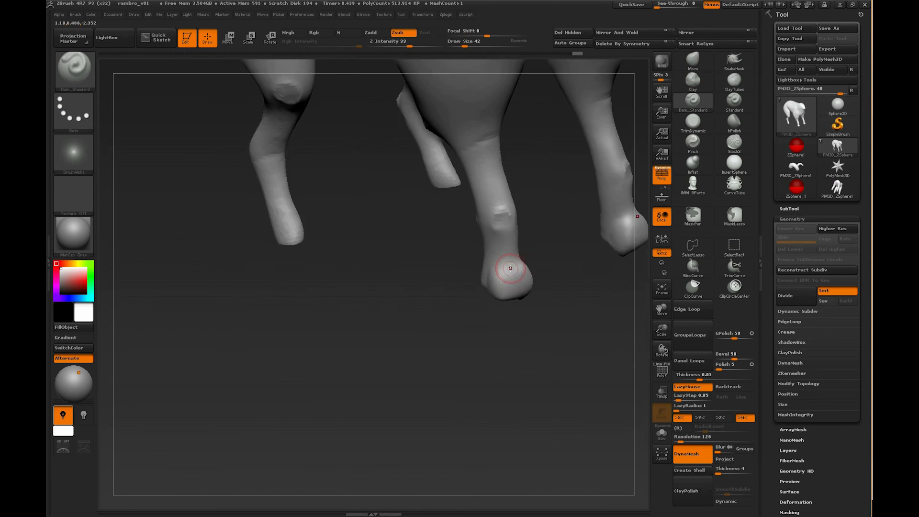